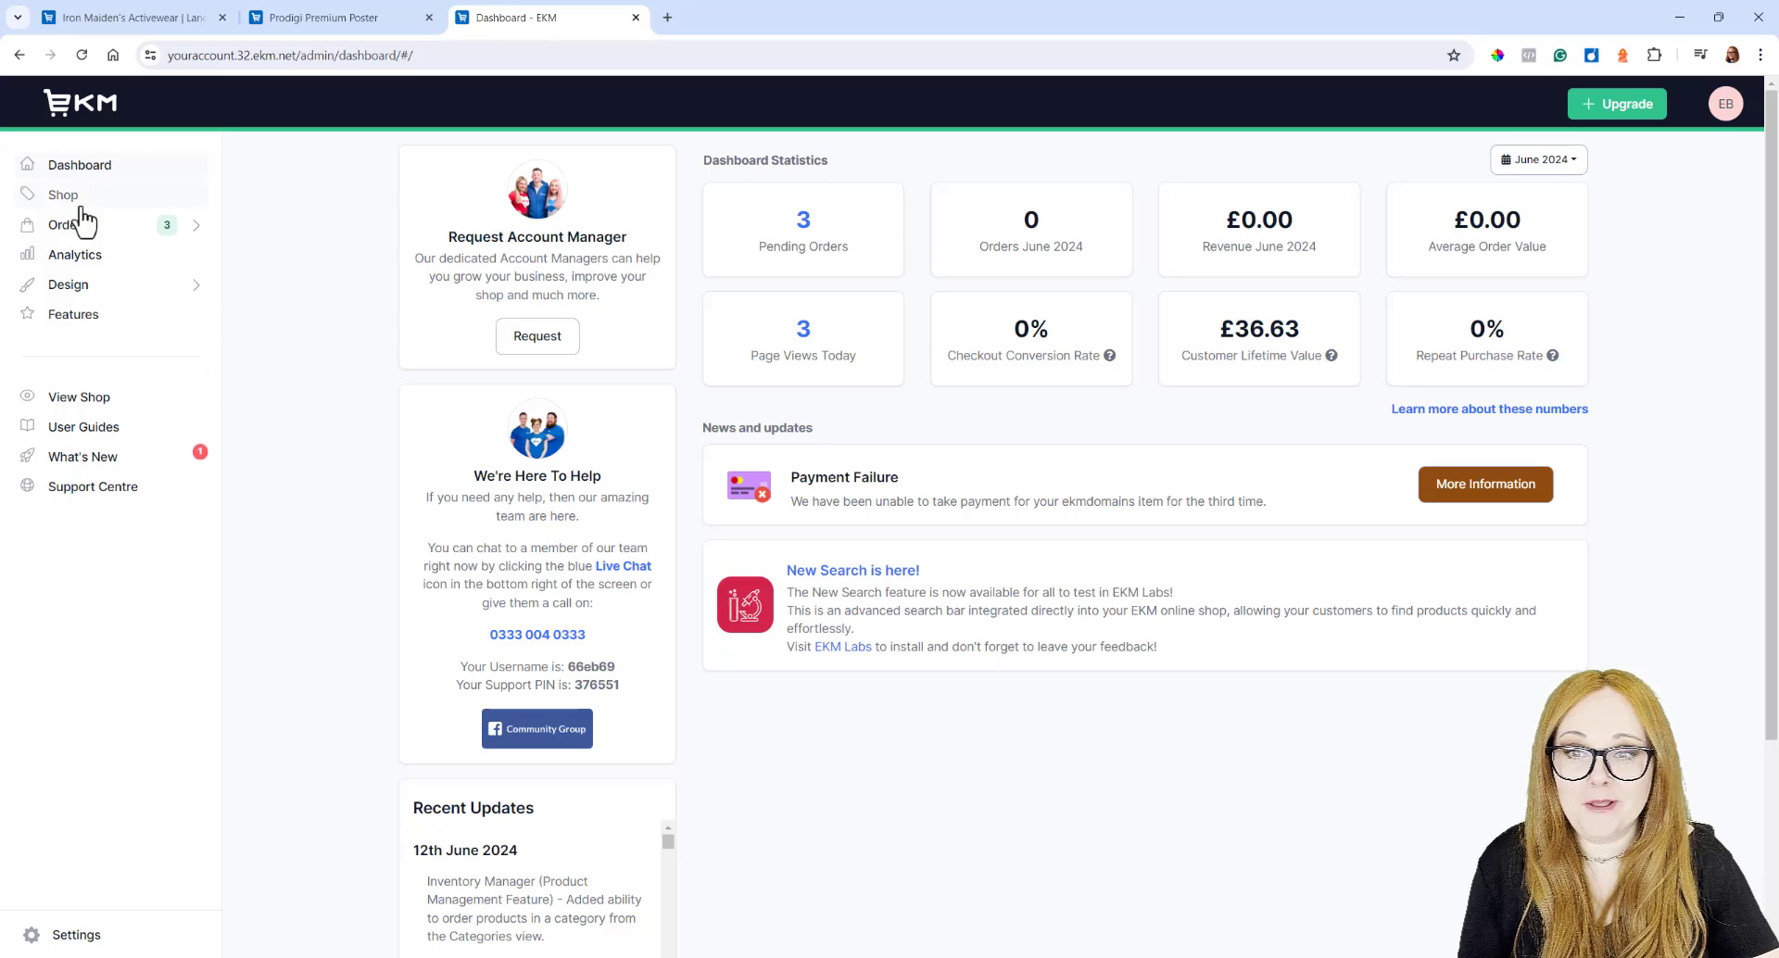
- Open the Feature Manager, which lists Import / Export System, Quick Announcement and Related Products
{"action": "left_click", "coordinate": [62, 315]}
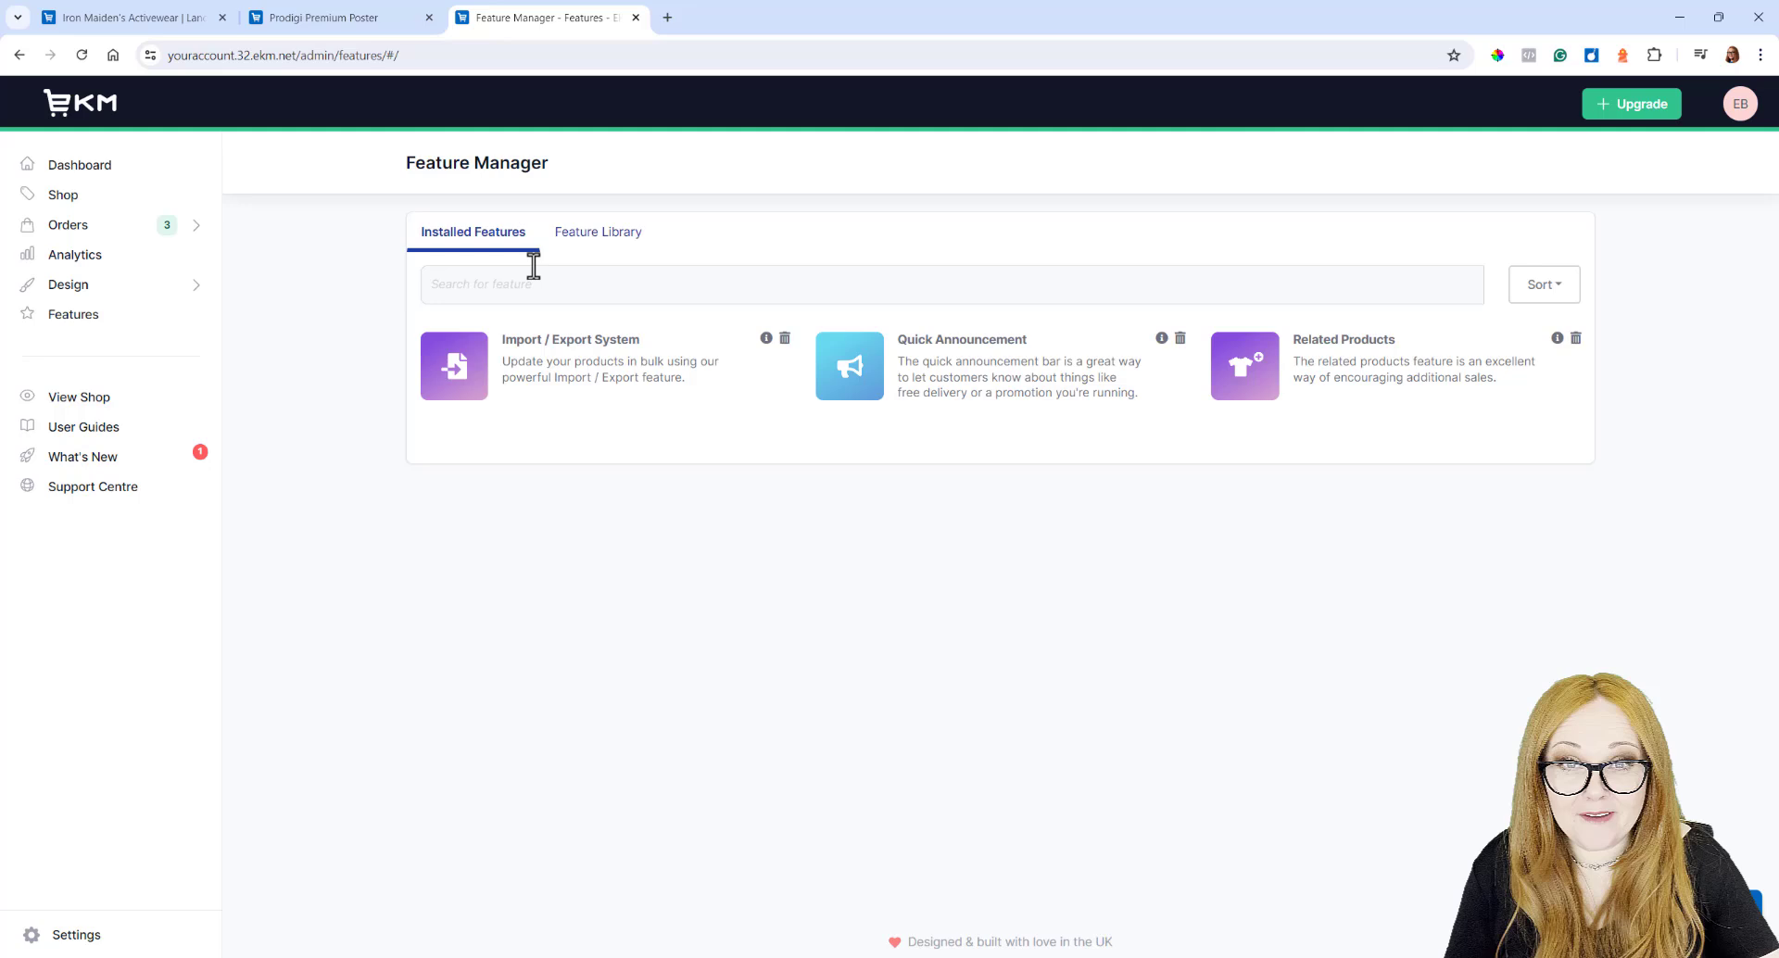
- Switch to the Feature Library, expand the Made By EKM list, and scroll down to Product Attributes
{"action": "left_click", "coordinate": [580, 243]}
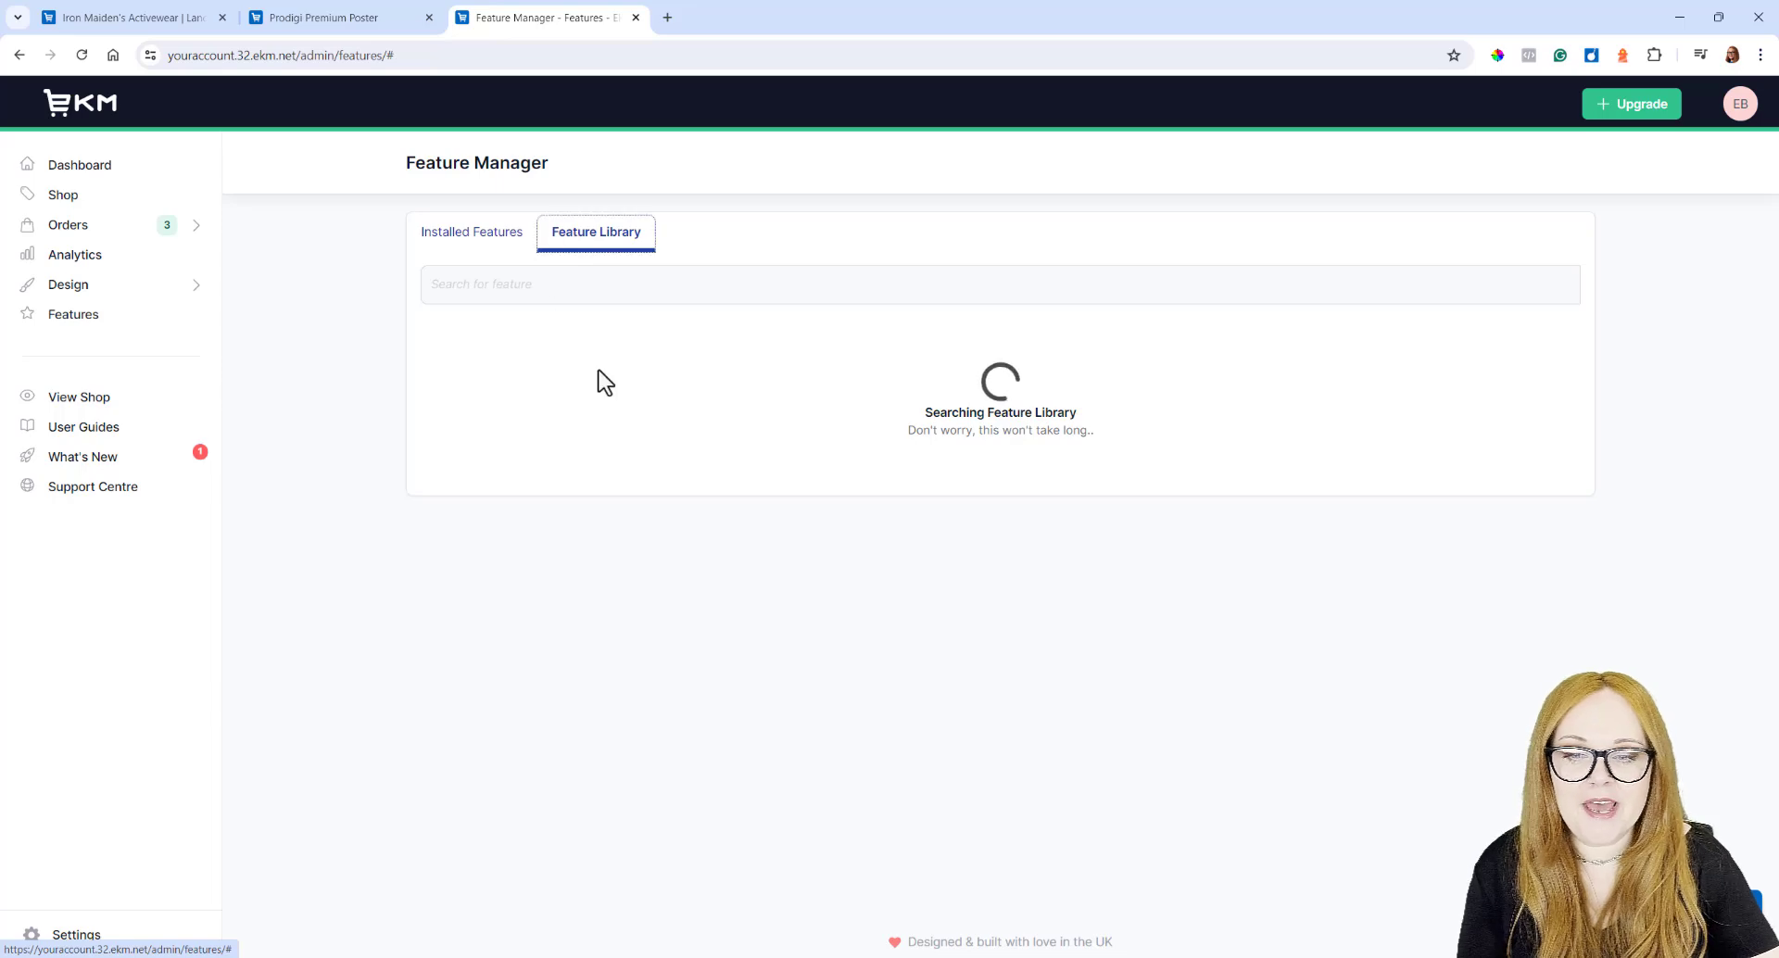
{"action": "scroll", "coordinate": [726, 380], "scroll_direction": "down", "scroll_amount": 3}
{"action": "scroll", "coordinate": [713, 382], "scroll_direction": "up", "scroll_amount": 3}
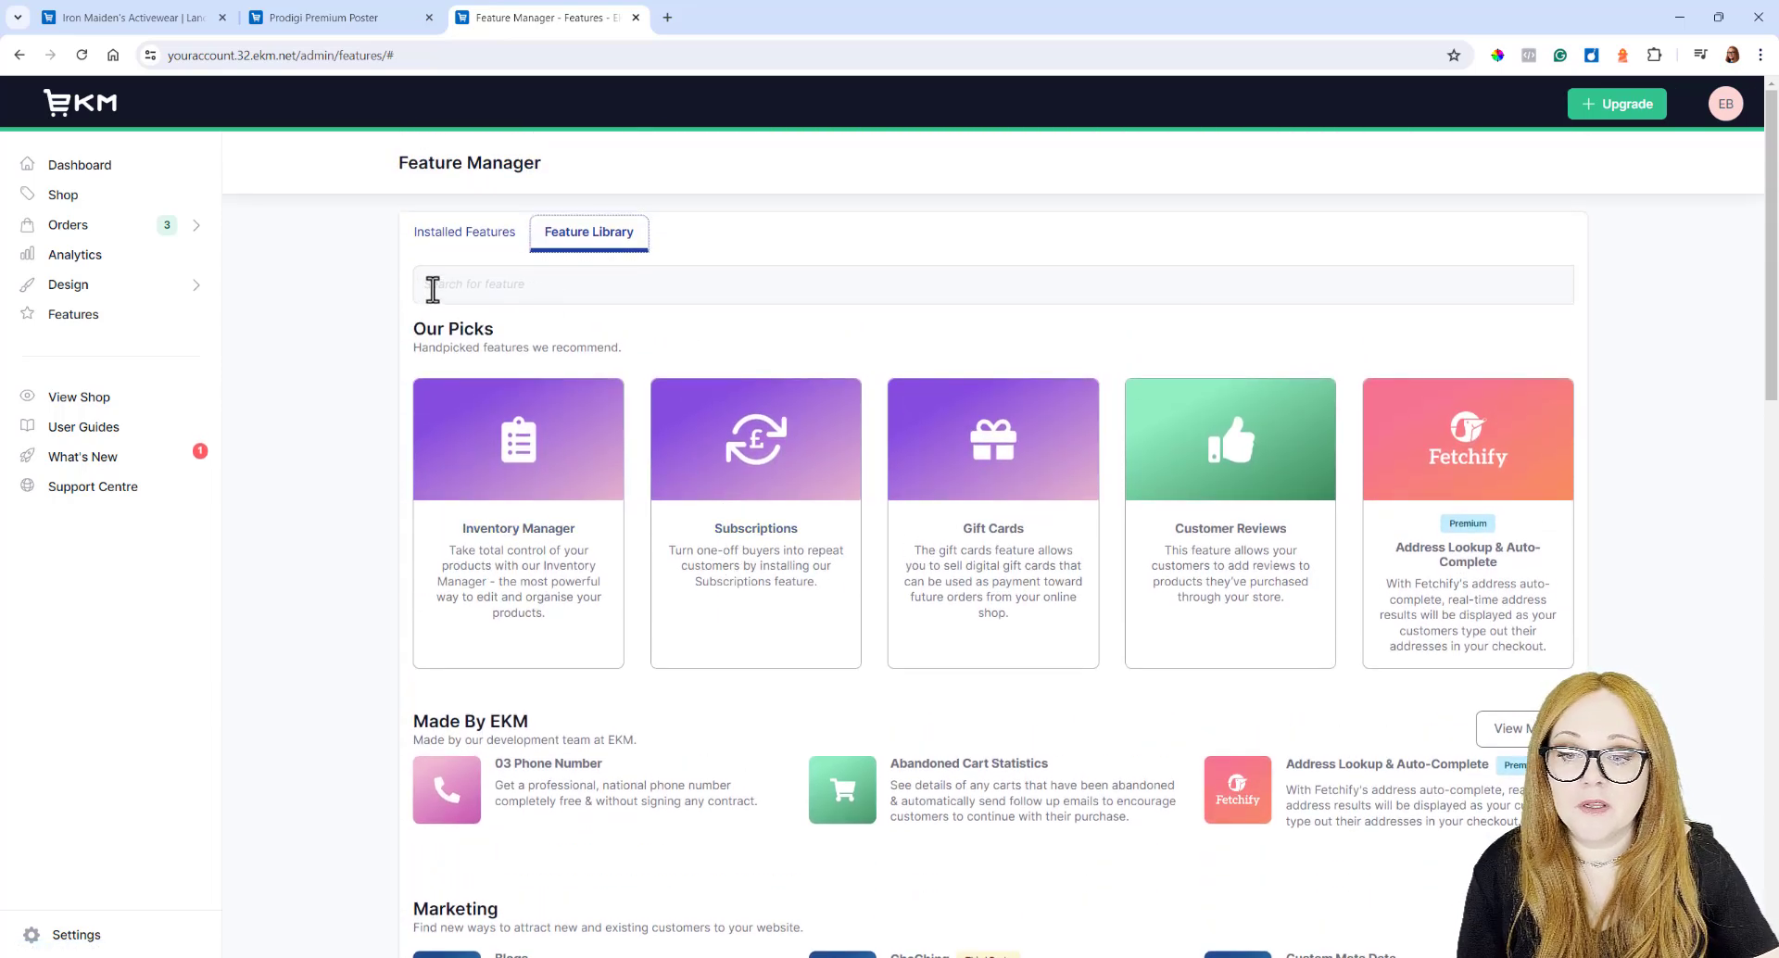
{"action": "left_click", "coordinate": [430, 287]}
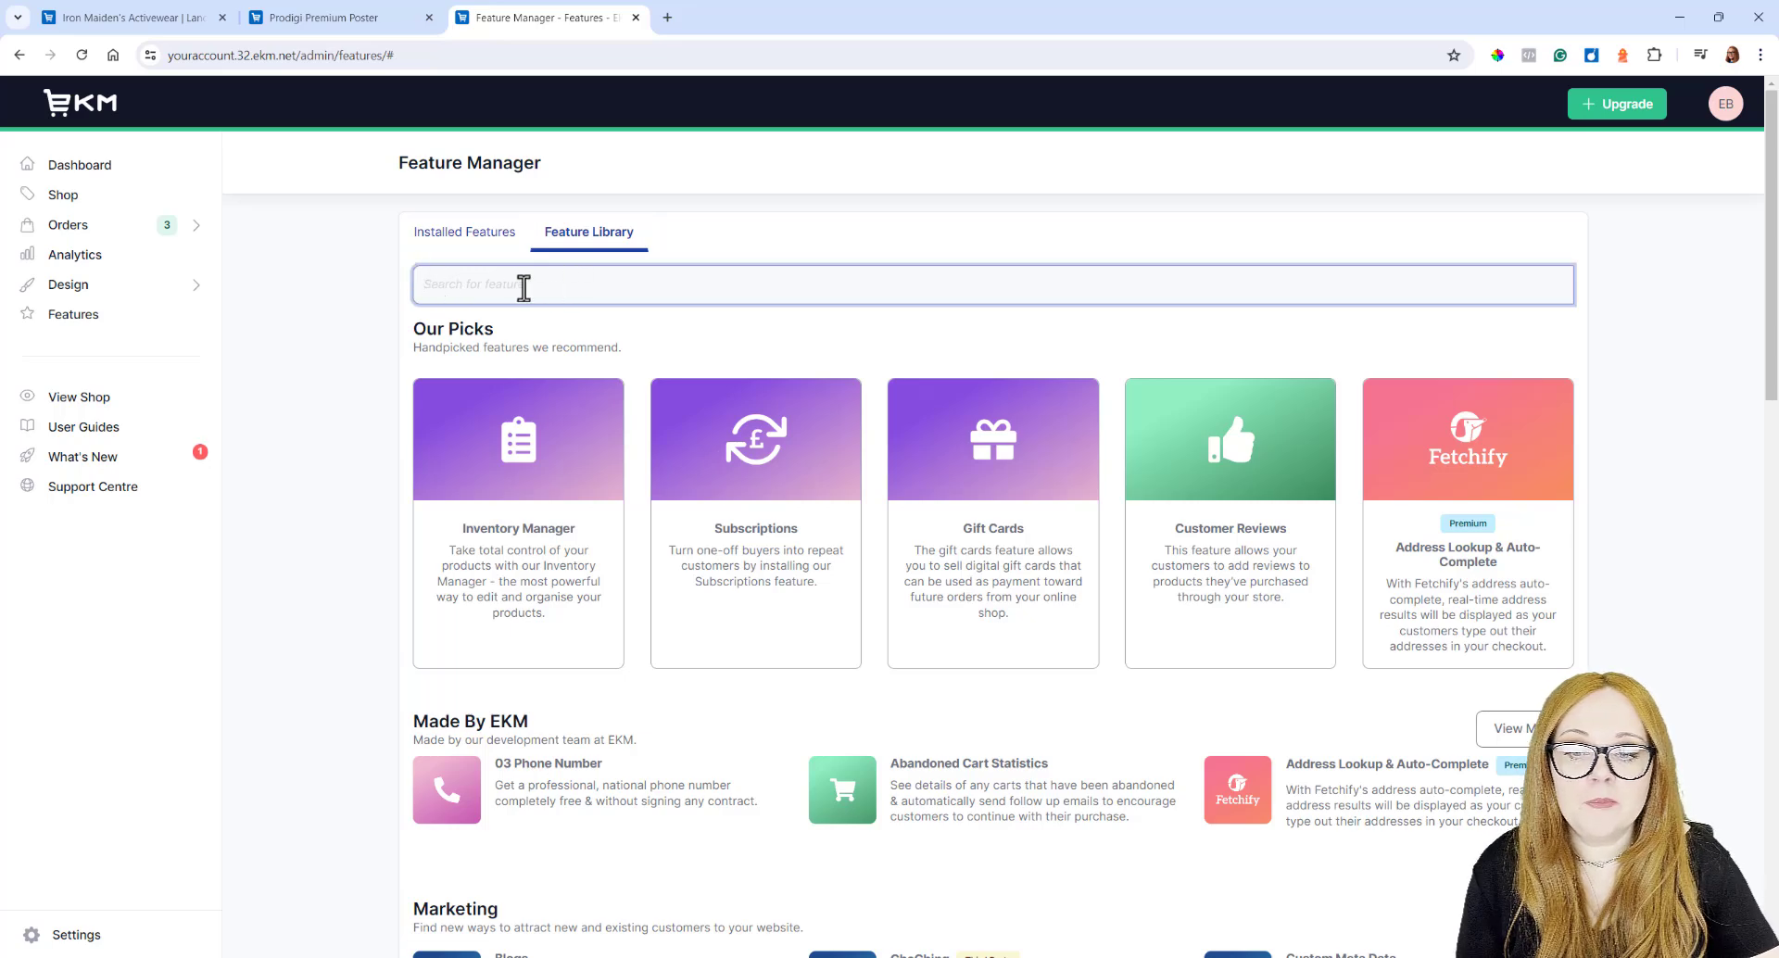
{"action": "scroll", "coordinate": [537, 399], "scroll_direction": "down", "scroll_amount": 3}
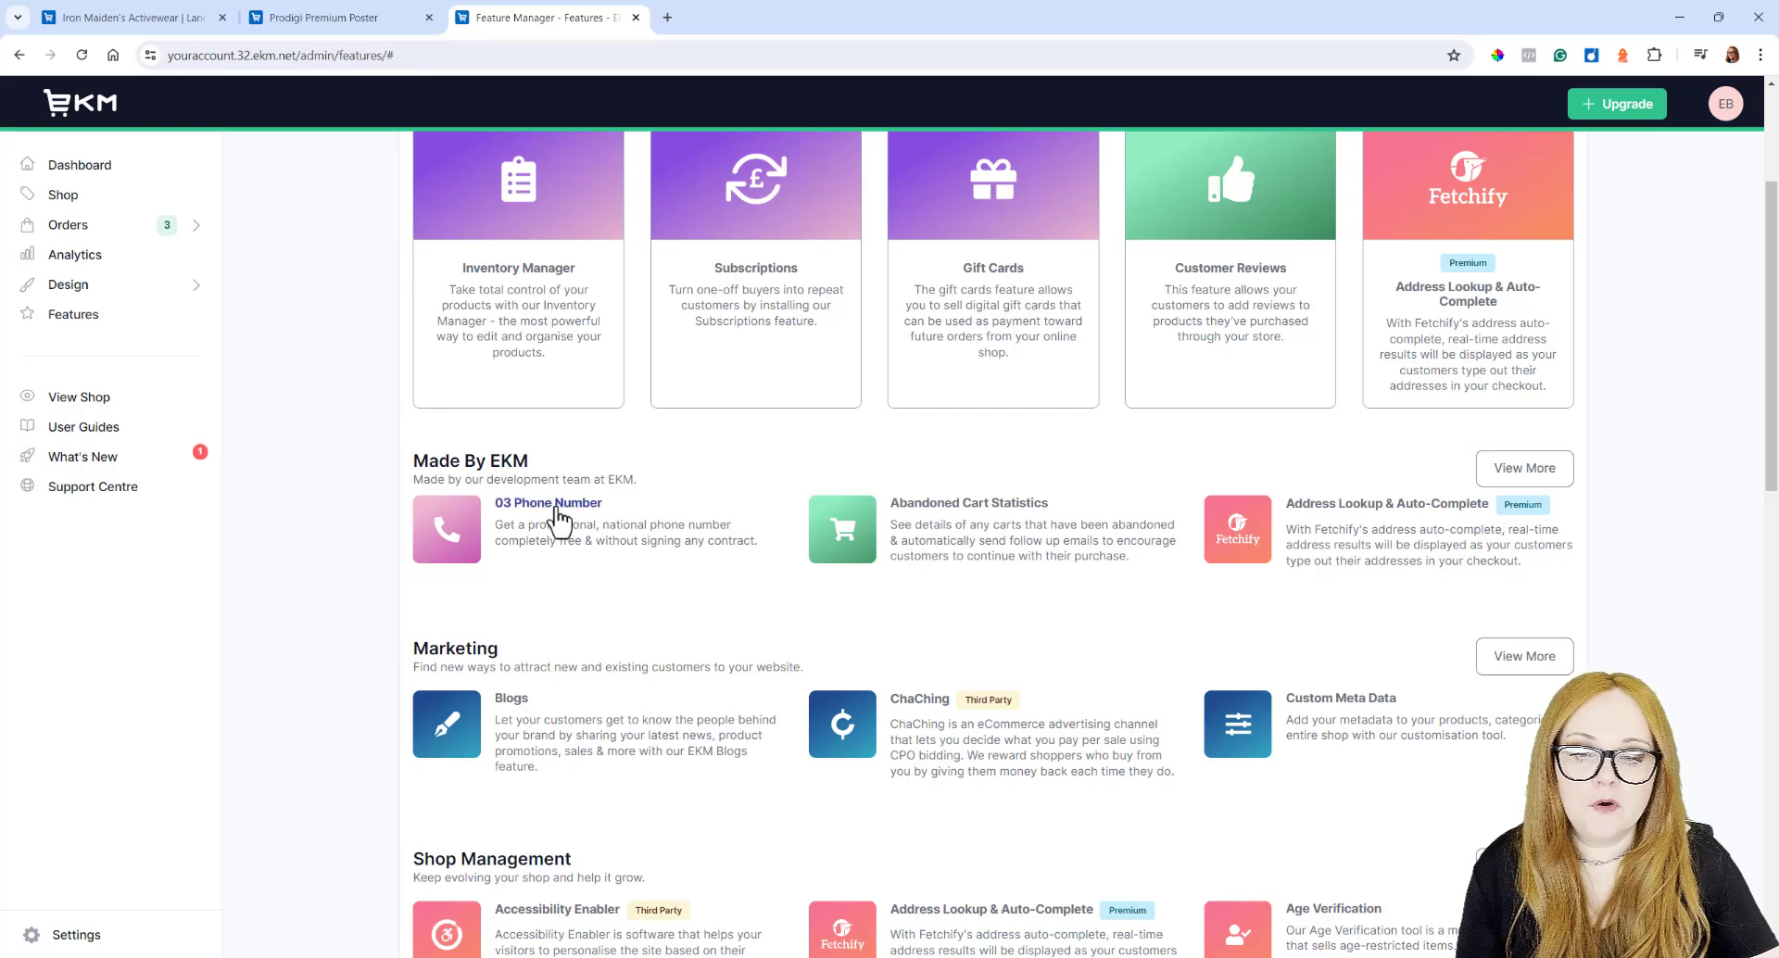
{"action": "left_click", "coordinate": [1520, 468]}
{"action": "scroll", "coordinate": [972, 538], "scroll_direction": "down", "scroll_amount": 4}
{"action": "scroll", "coordinate": [973, 537], "scroll_direction": "down", "scroll_amount": 8}
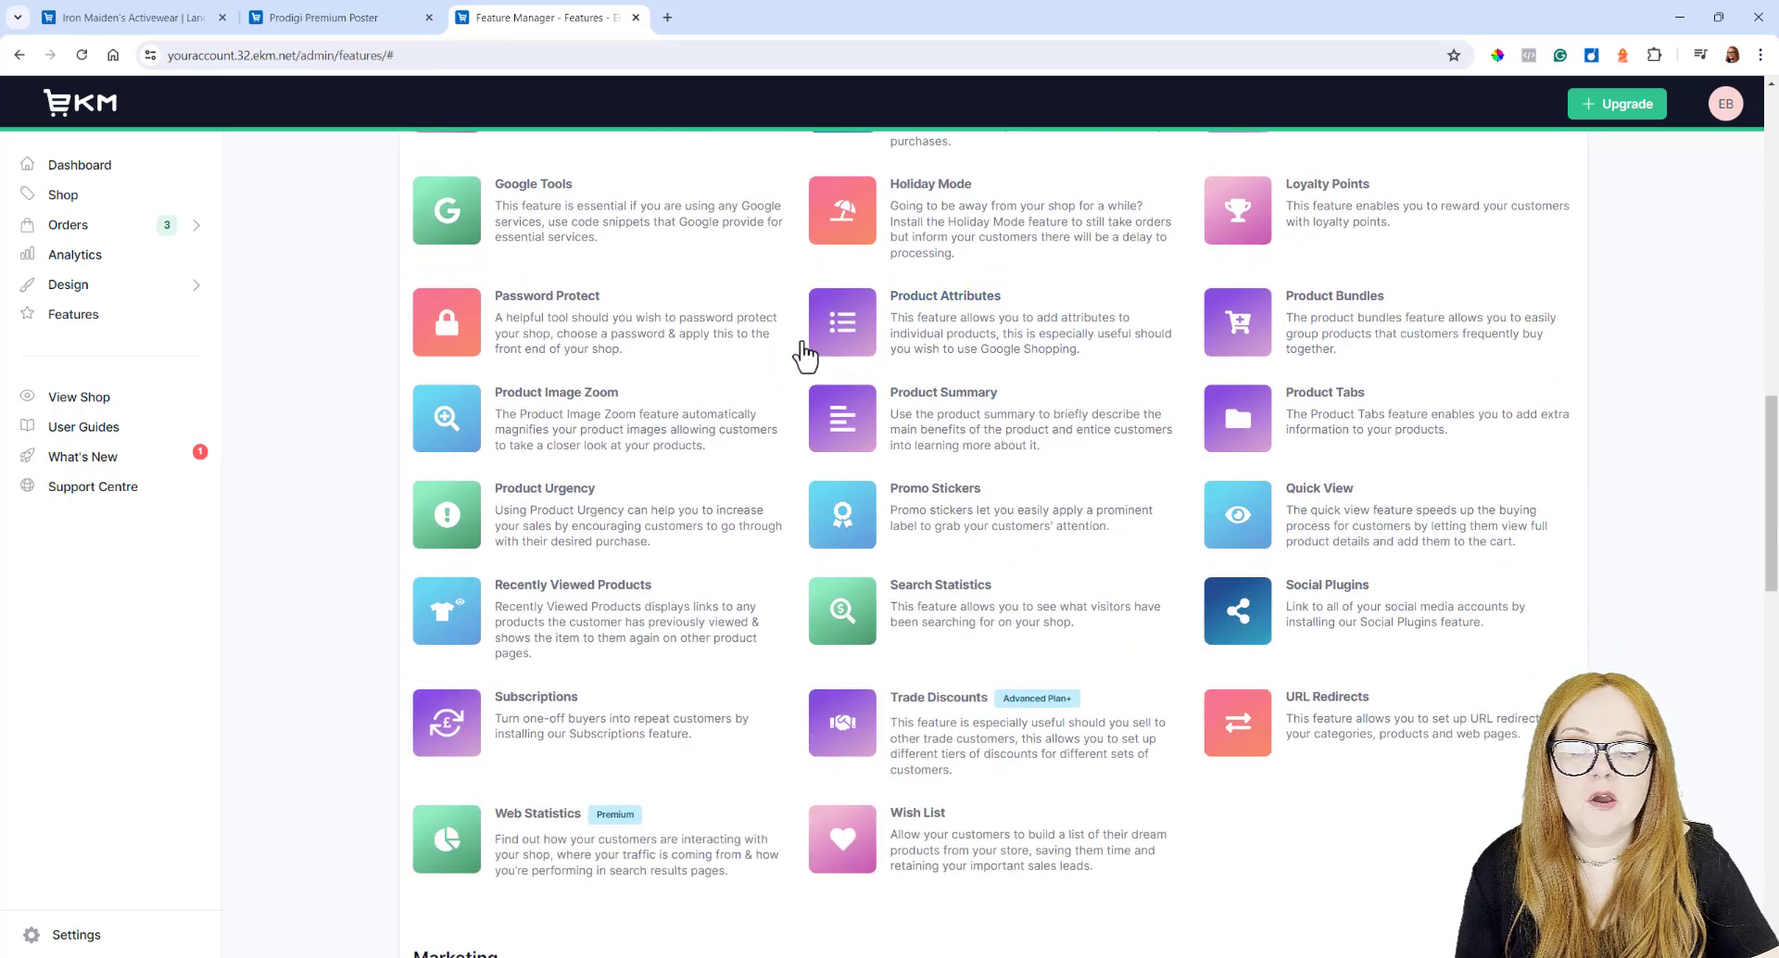
- Install Product Attributes from the library to reach its six-option settings page
{"action": "left_click", "coordinate": [908, 302]}
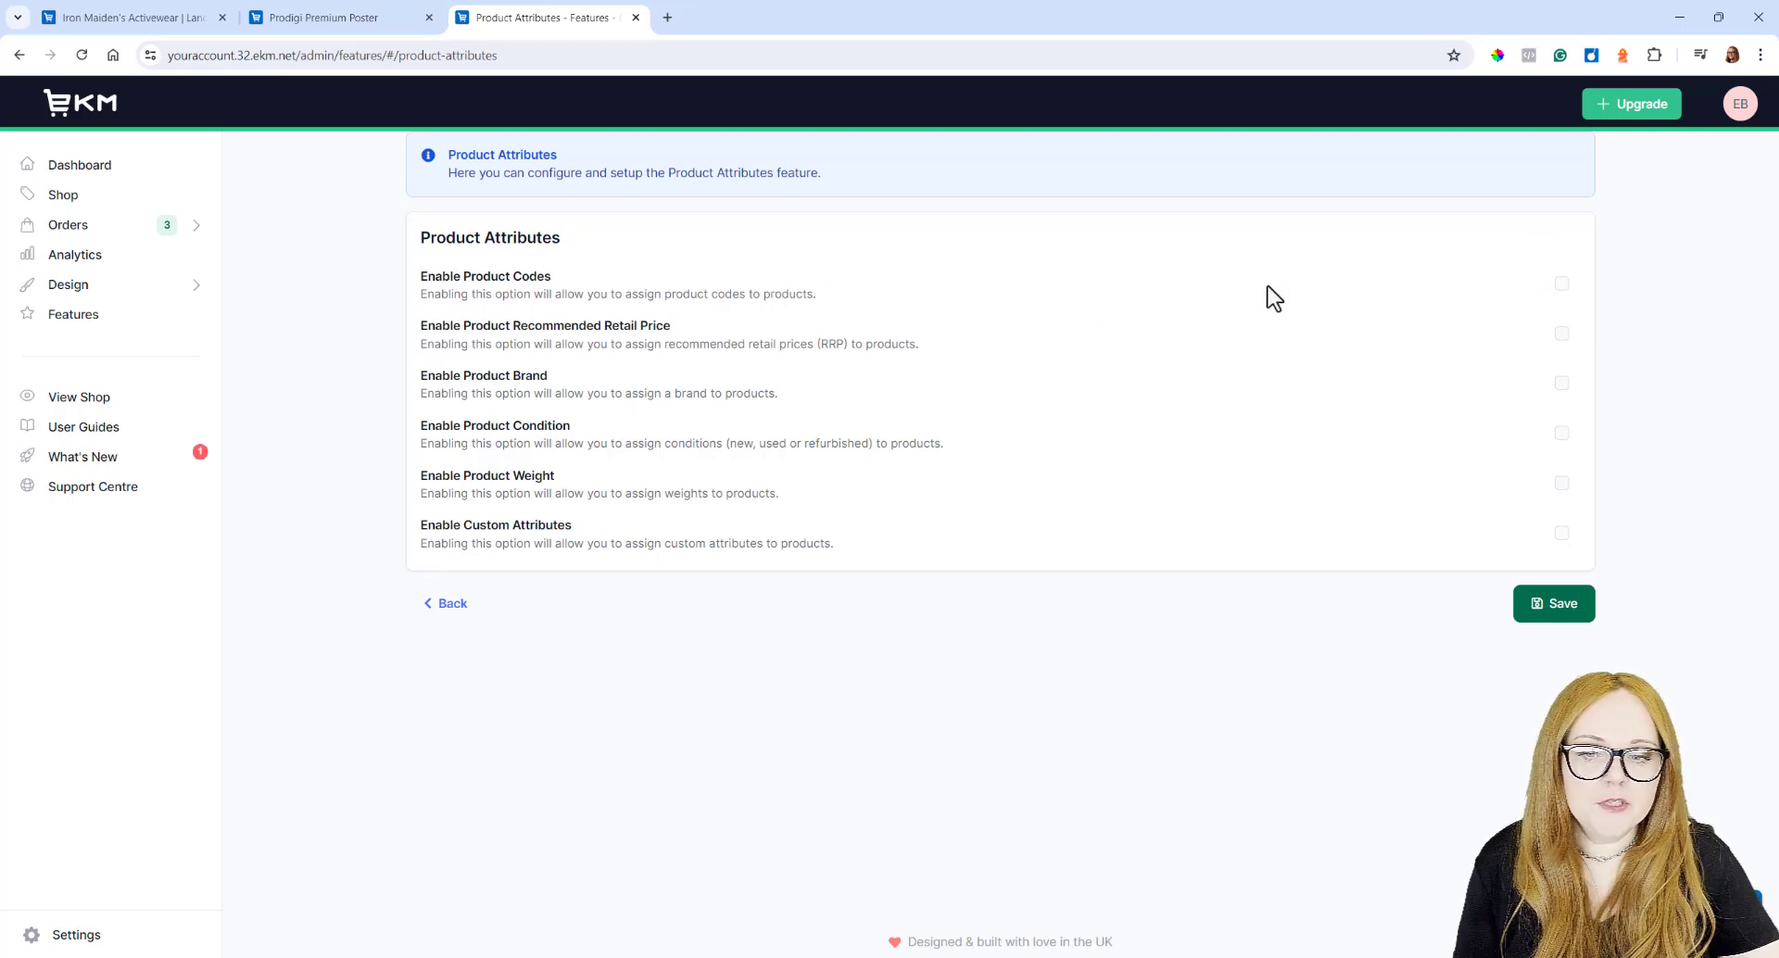
- Enable Product Codes and Product Recommended Retail Price
{"action": "left_click", "coordinate": [1561, 283]}
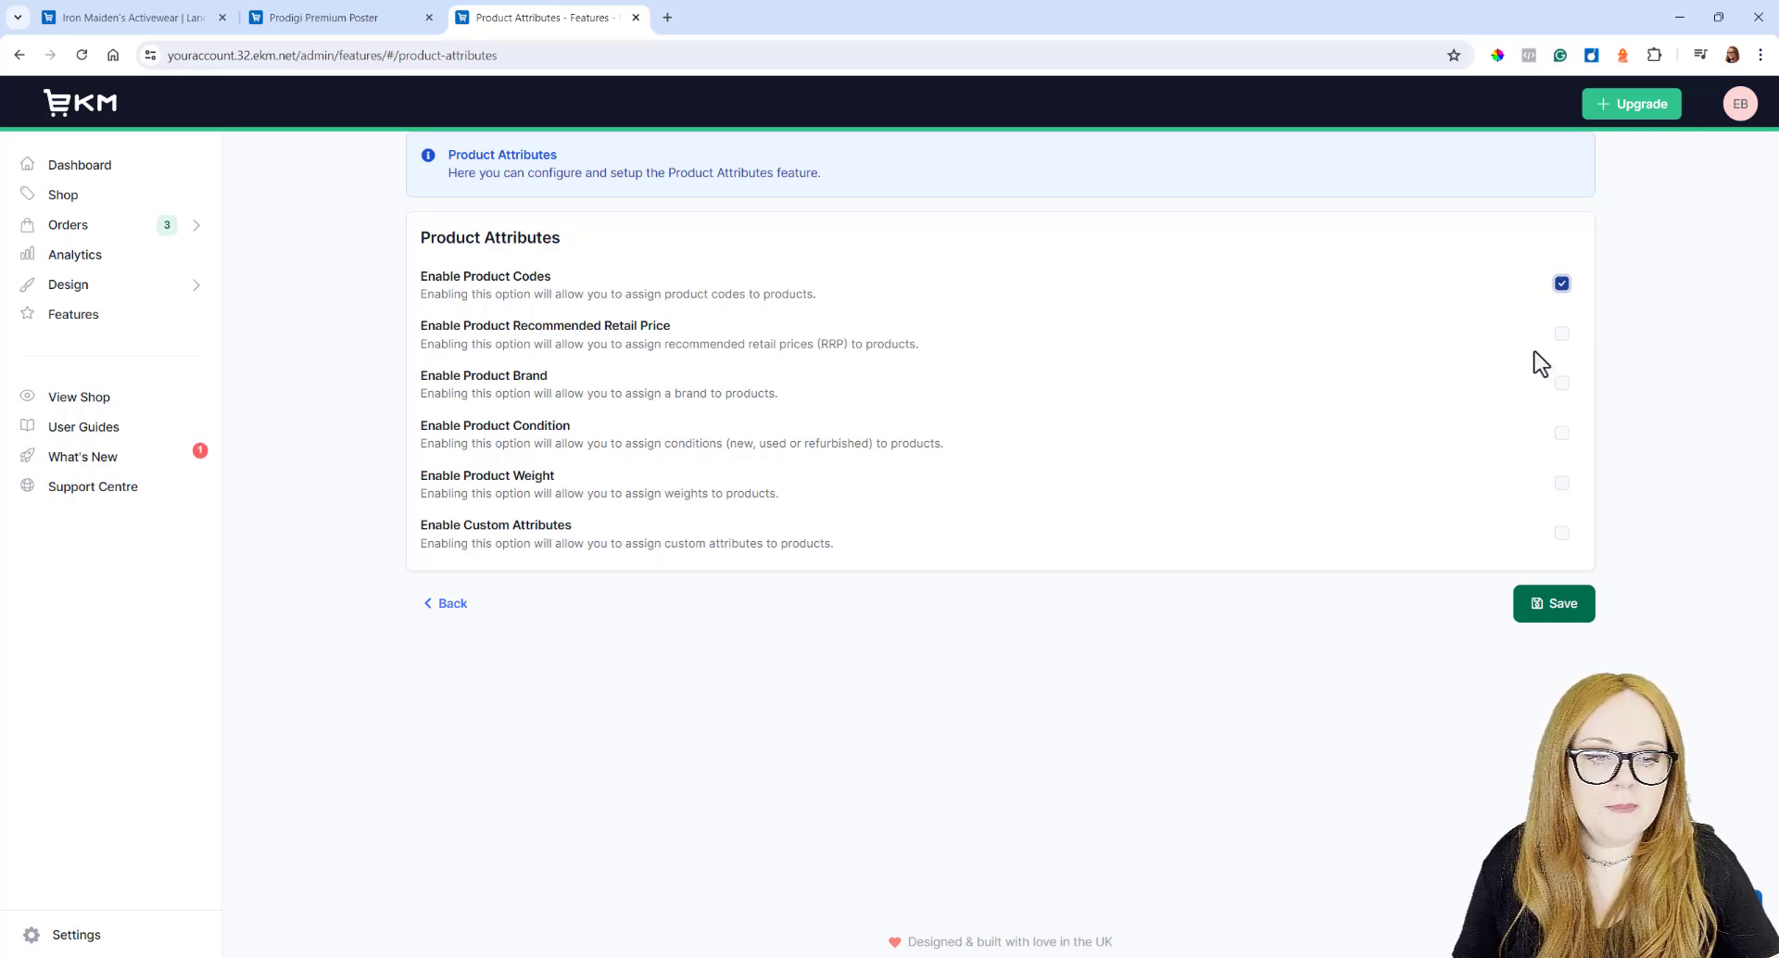
{"action": "left_click", "coordinate": [1566, 337]}
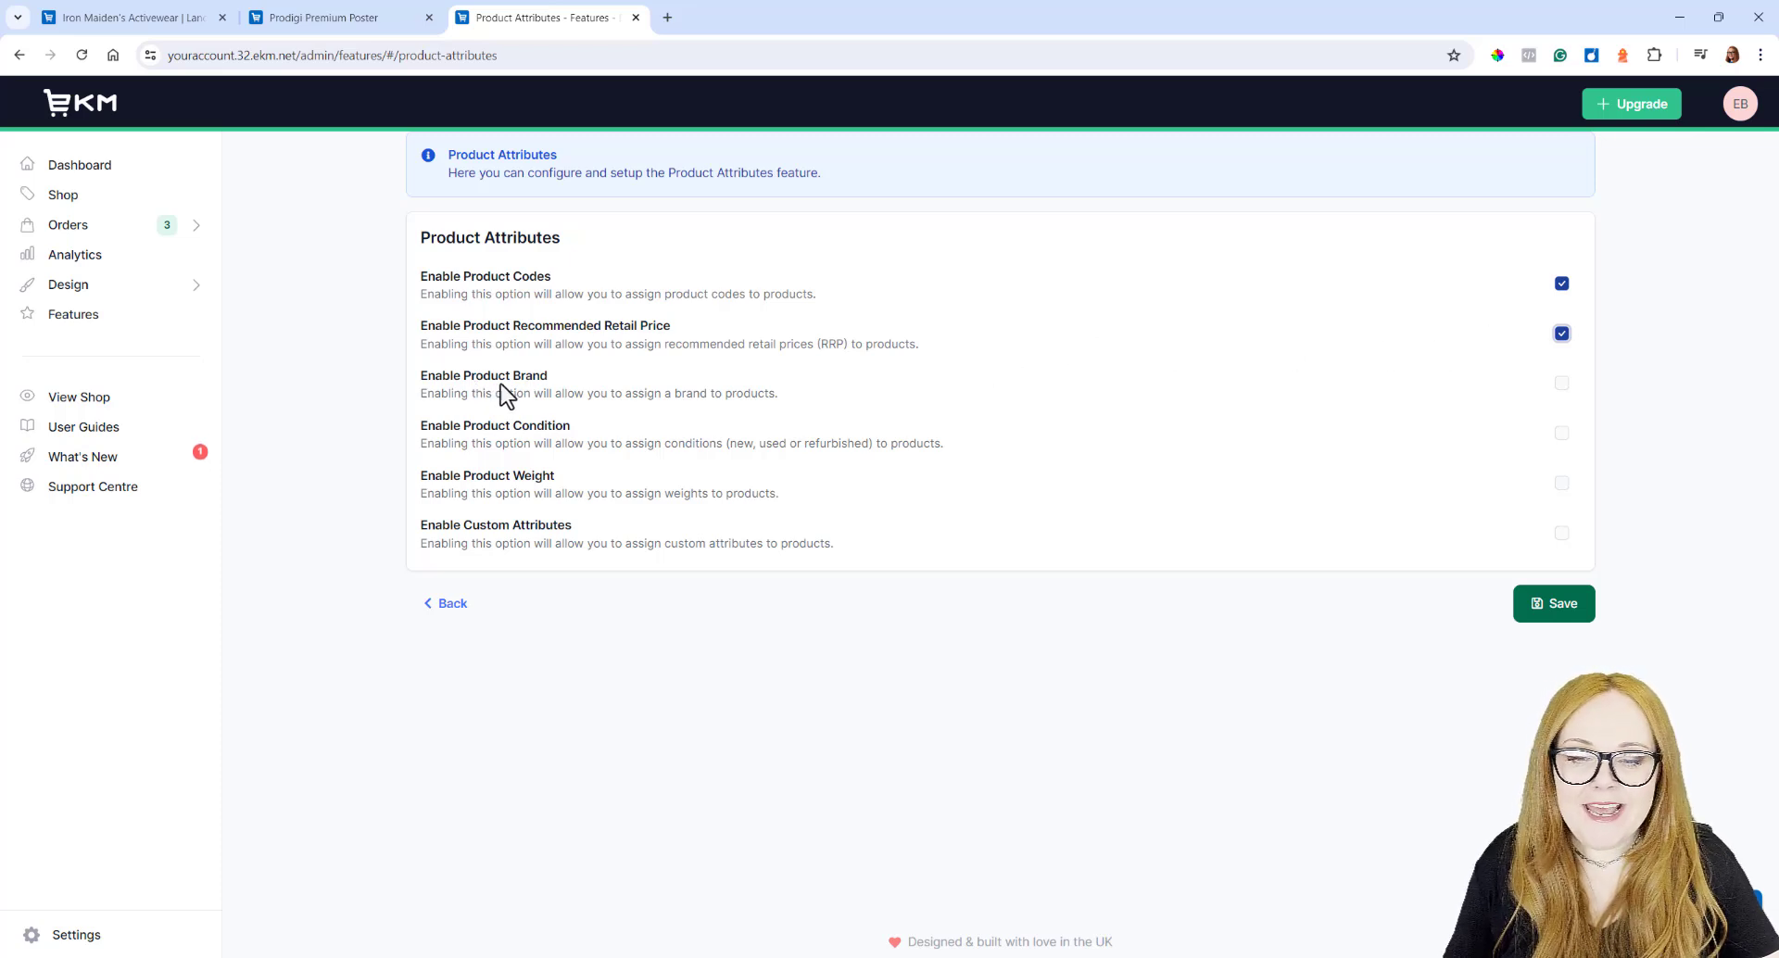
- Enable Product Brand and Product Weight, leaving Product Condition unticked
{"action": "left_click", "coordinate": [1561, 383]}
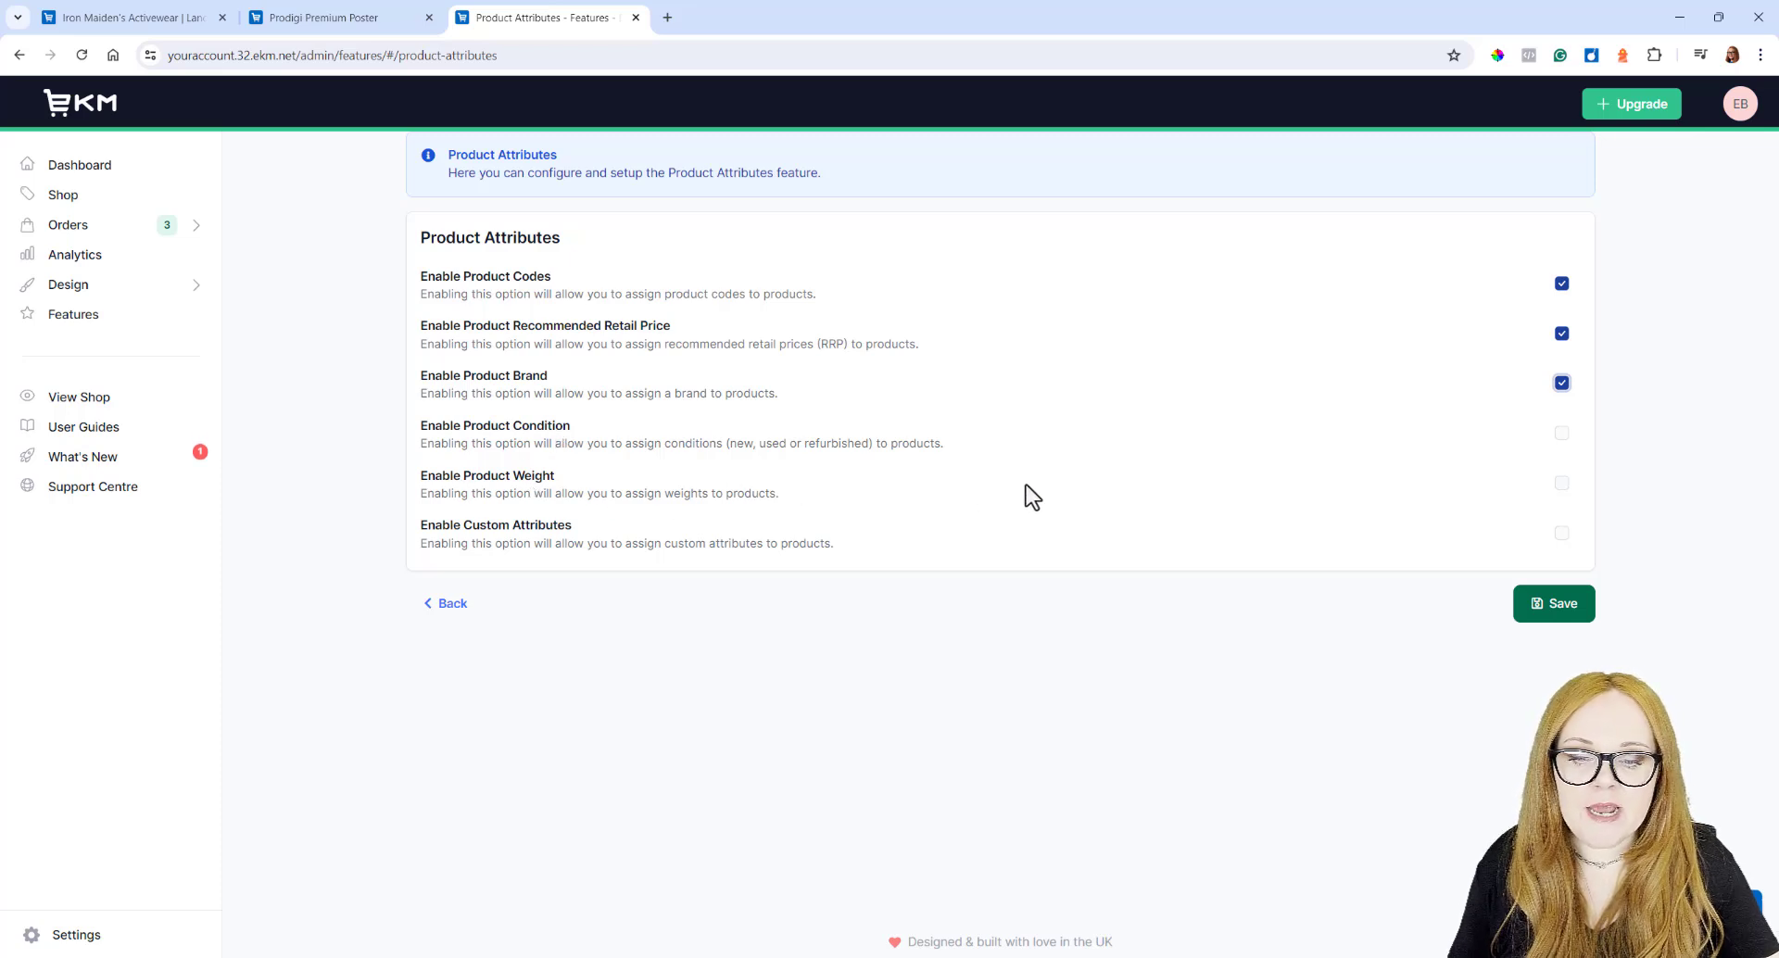
{"action": "left_click", "coordinate": [1566, 488]}
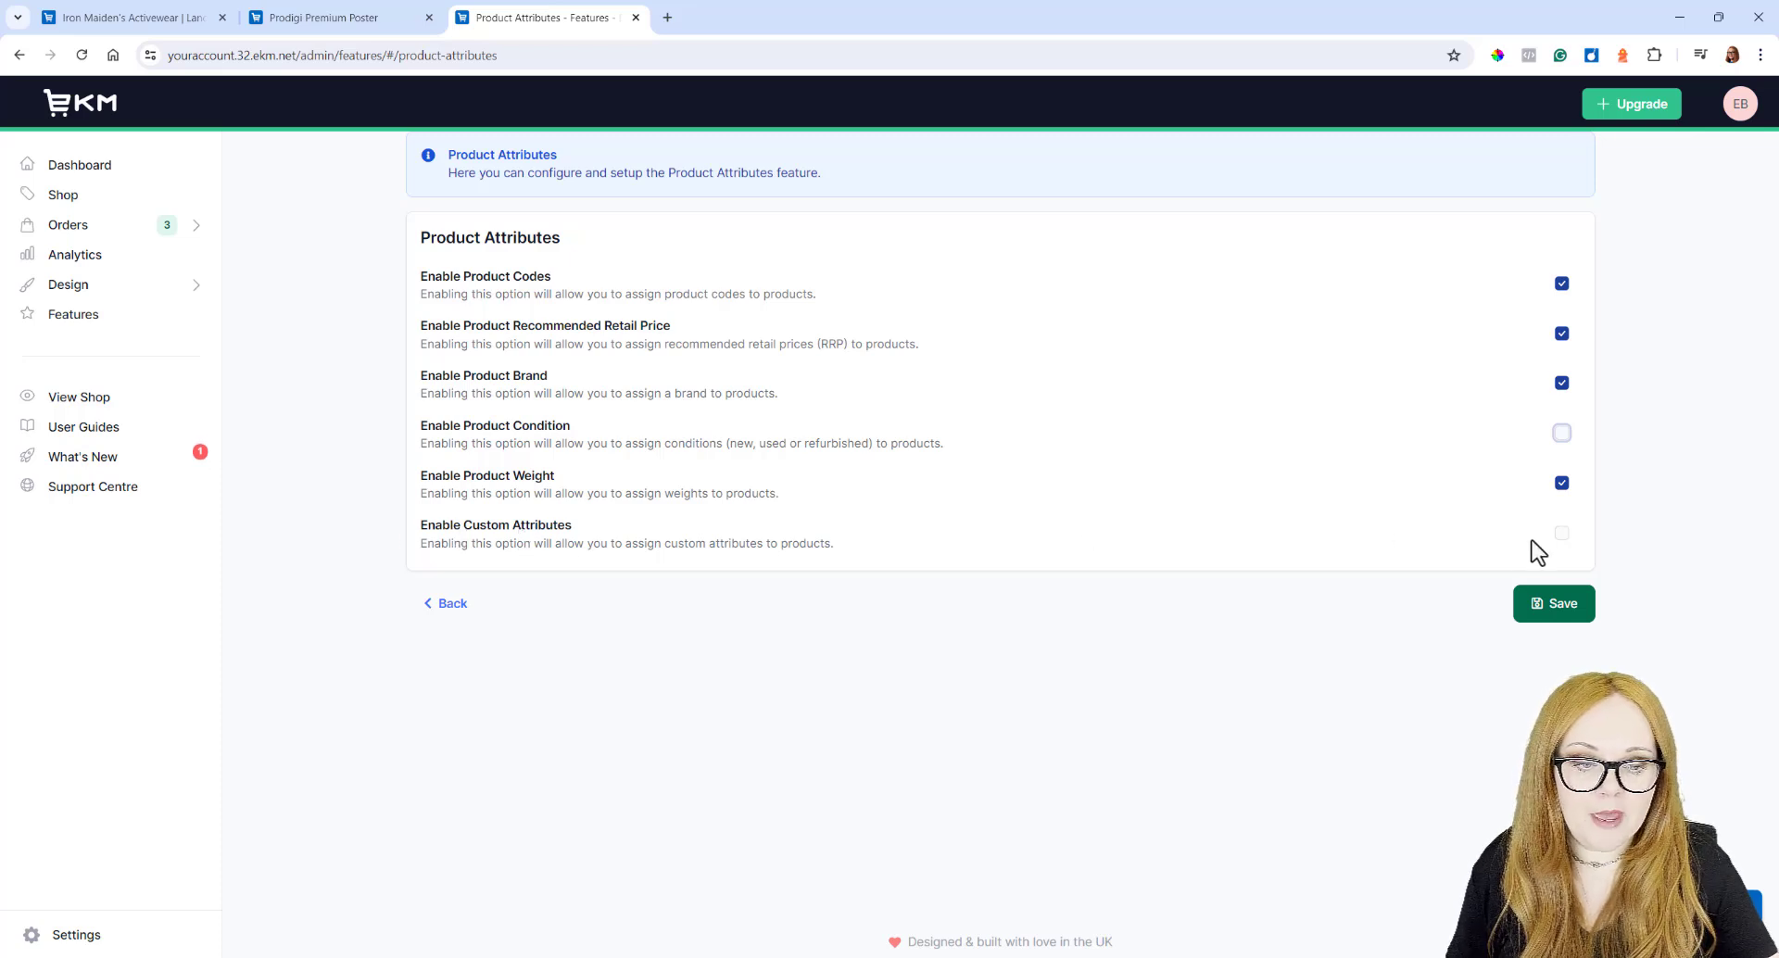
- Tick Enable Custom Attributes and save the Product Attributes settings
{"action": "left_click", "coordinate": [1563, 533]}
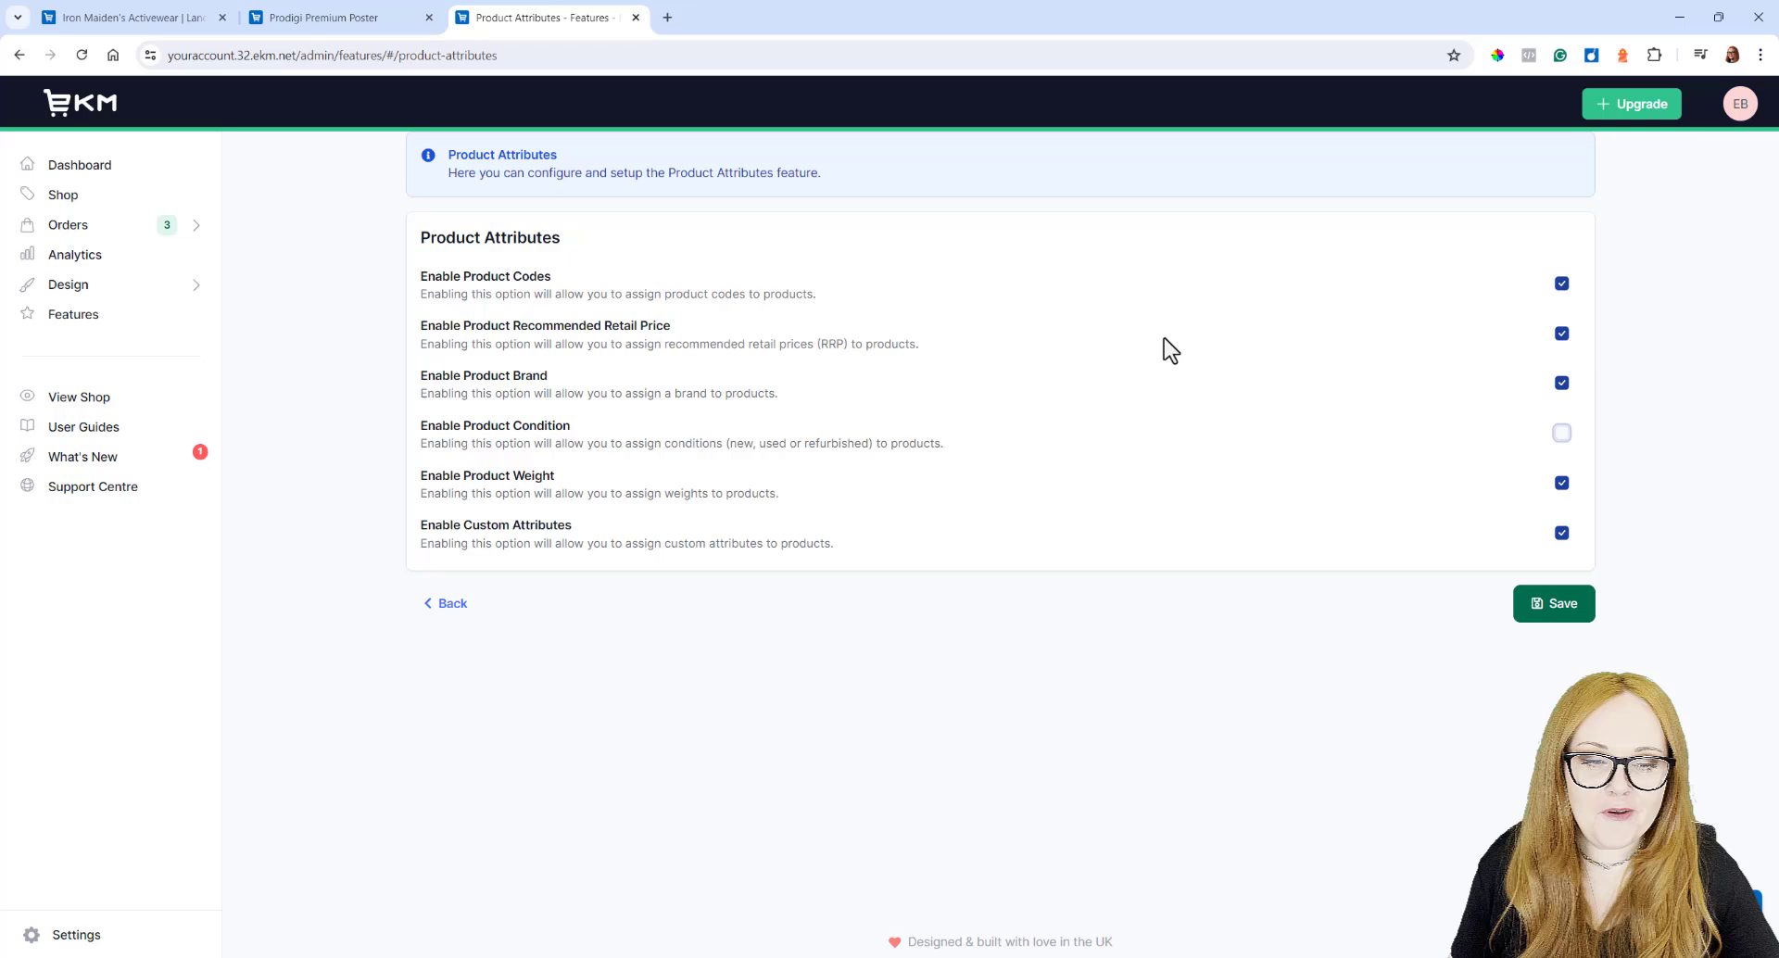
{"action": "left_click", "coordinate": [1546, 607]}
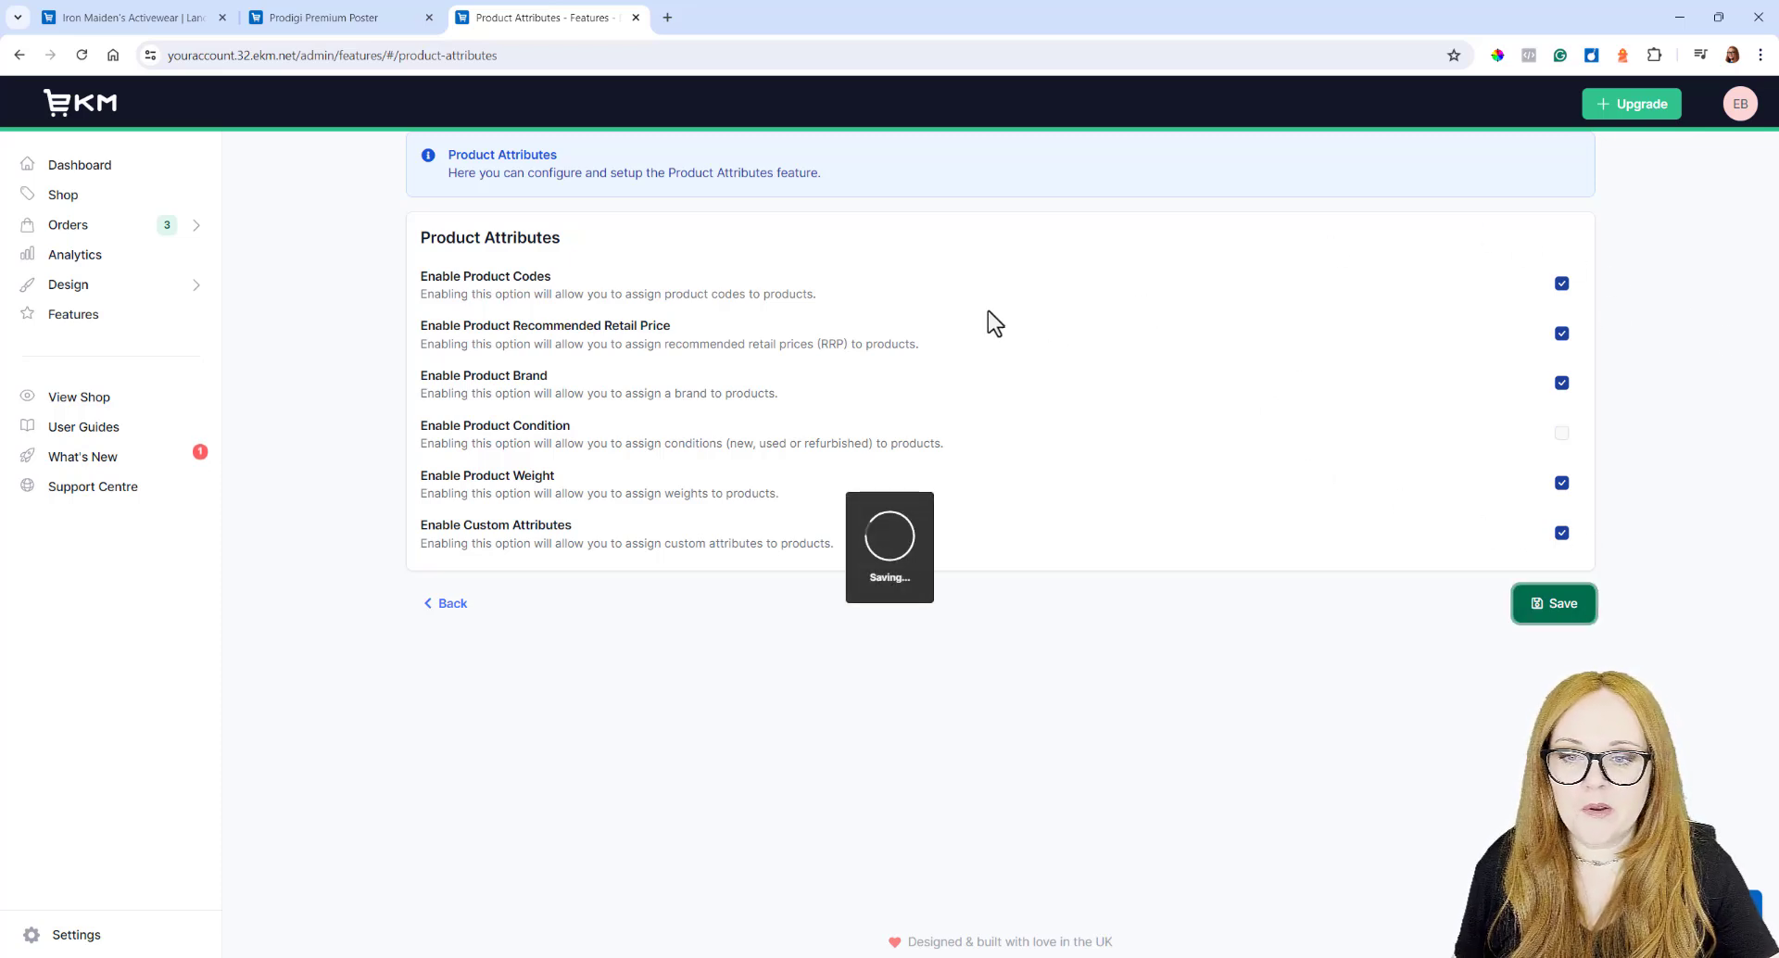
- Open the Prodigi Premium Poster product editor and show its product attributes section
{"action": "left_click", "coordinate": [331, 16]}
{"action": "scroll", "coordinate": [770, 405], "scroll_direction": "down", "scroll_amount": 3}
{"action": "scroll", "coordinate": [947, 434], "scroll_direction": "up", "scroll_amount": 3}
{"action": "left_click", "coordinate": [929, 480]}
{"action": "left_click", "coordinate": [953, 505]}
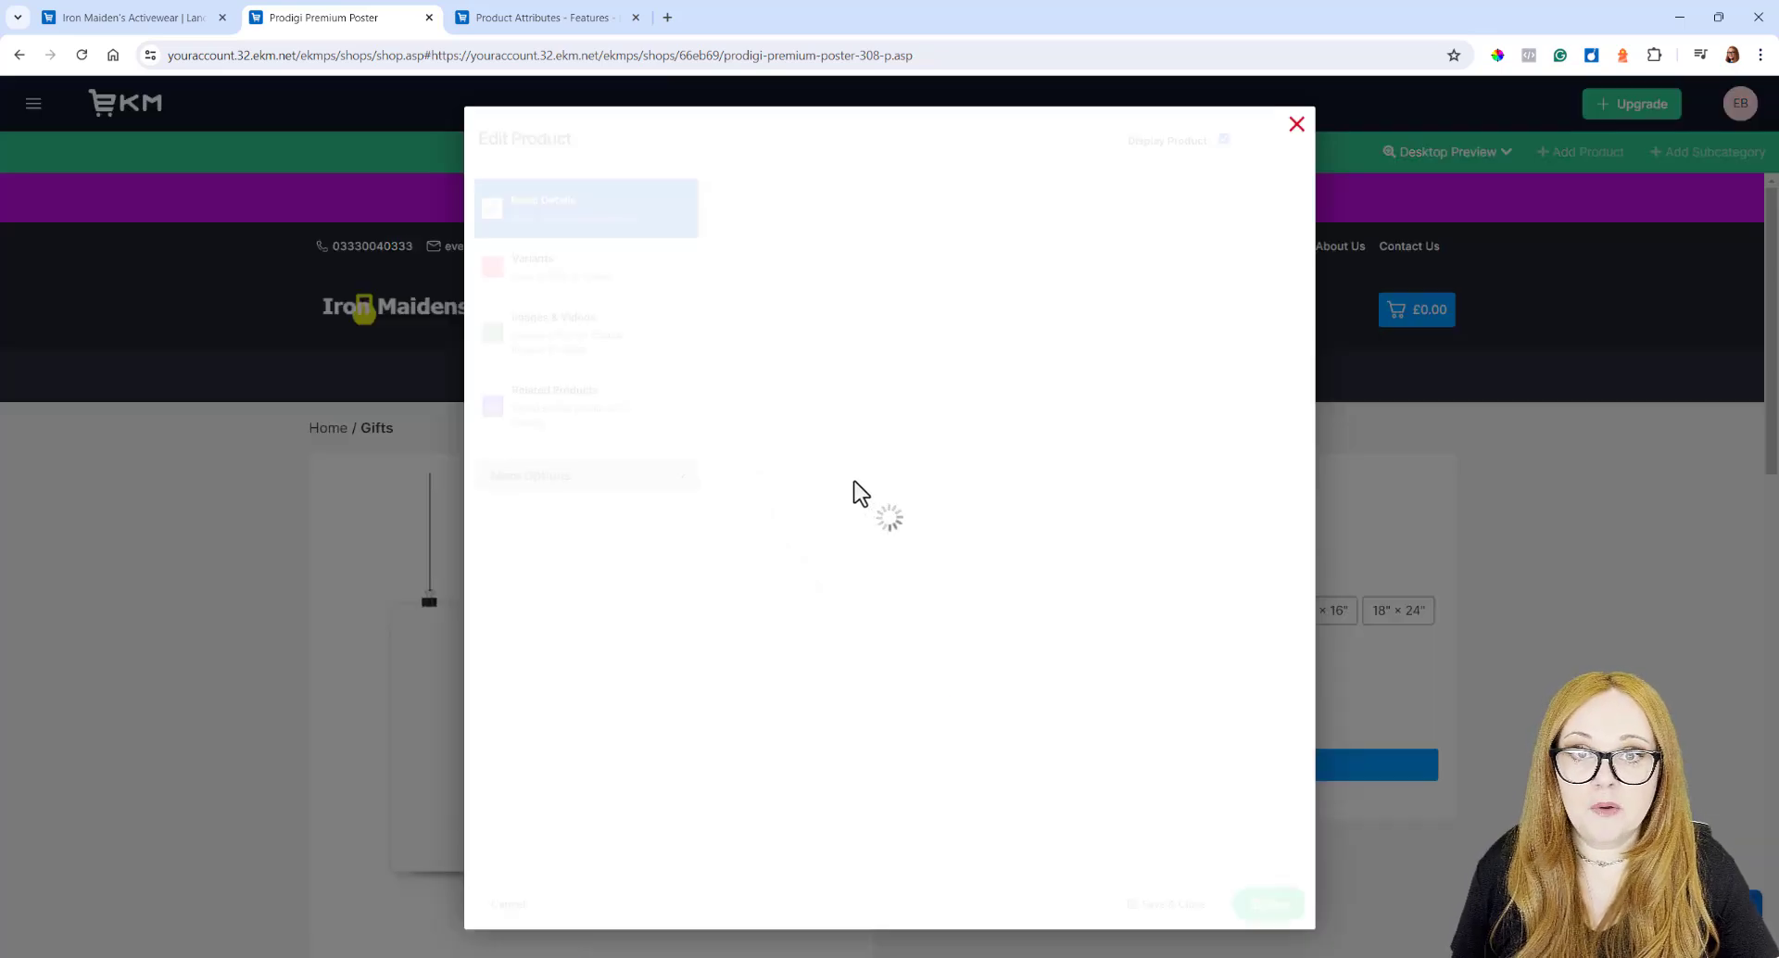
{"action": "left_click", "coordinate": [587, 476]}
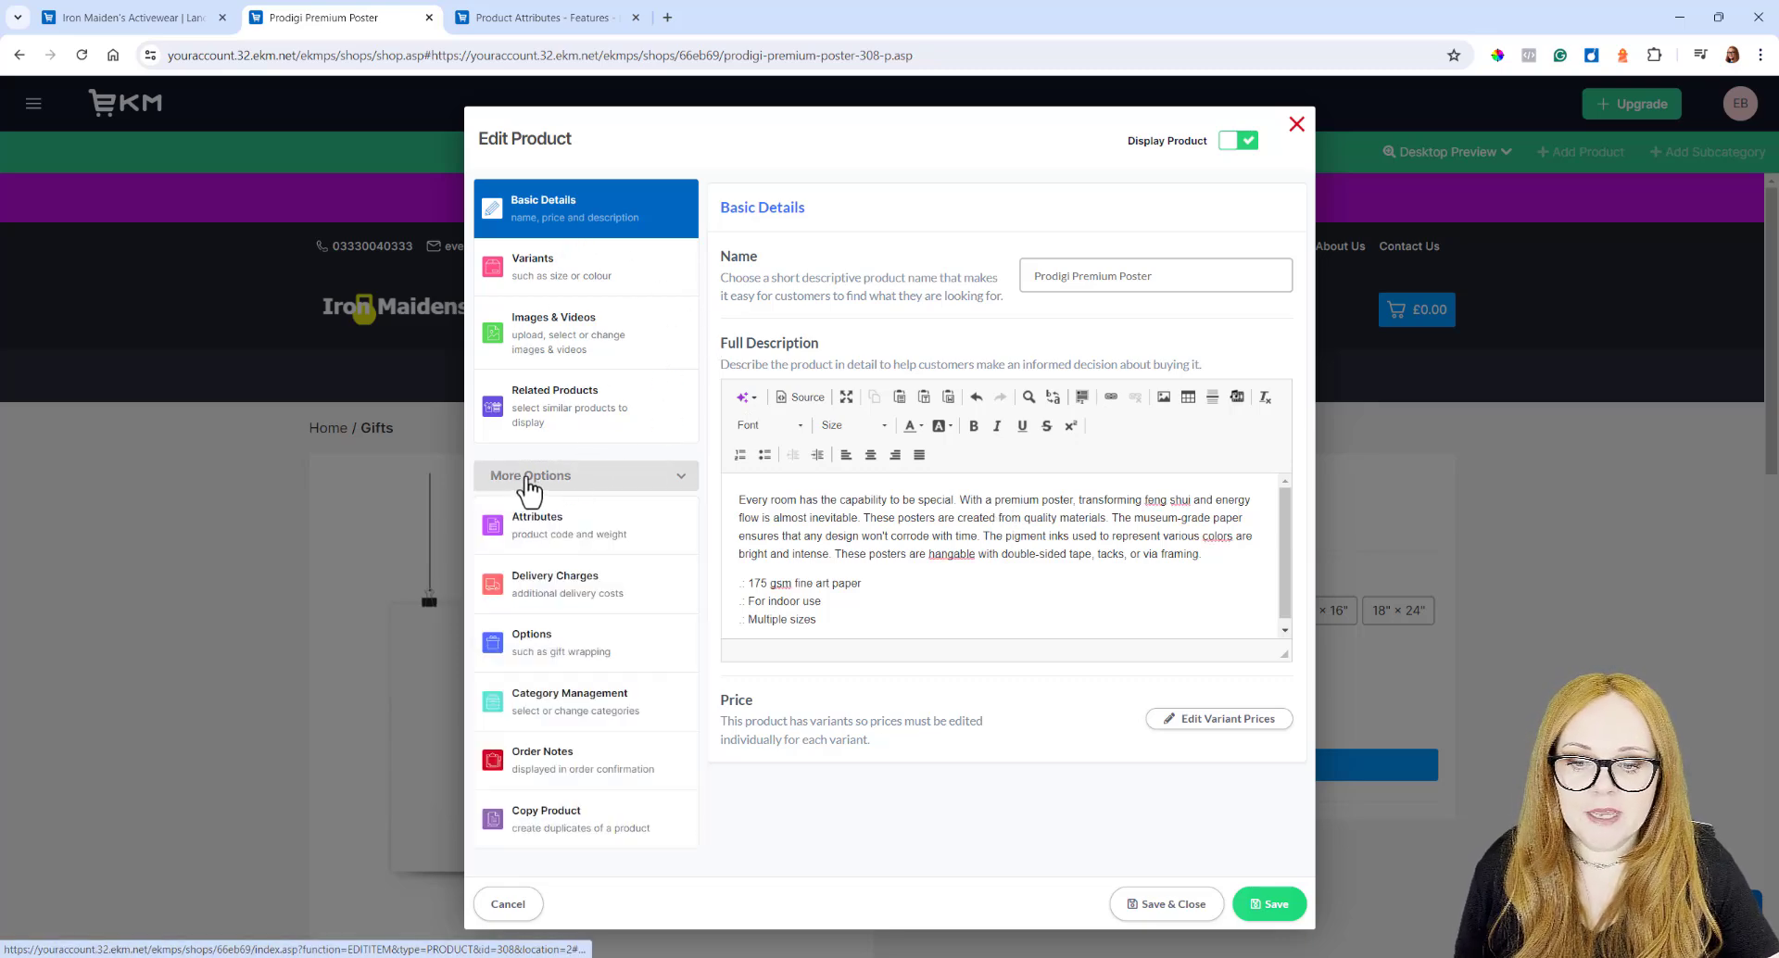
{"action": "left_click", "coordinate": [561, 544]}
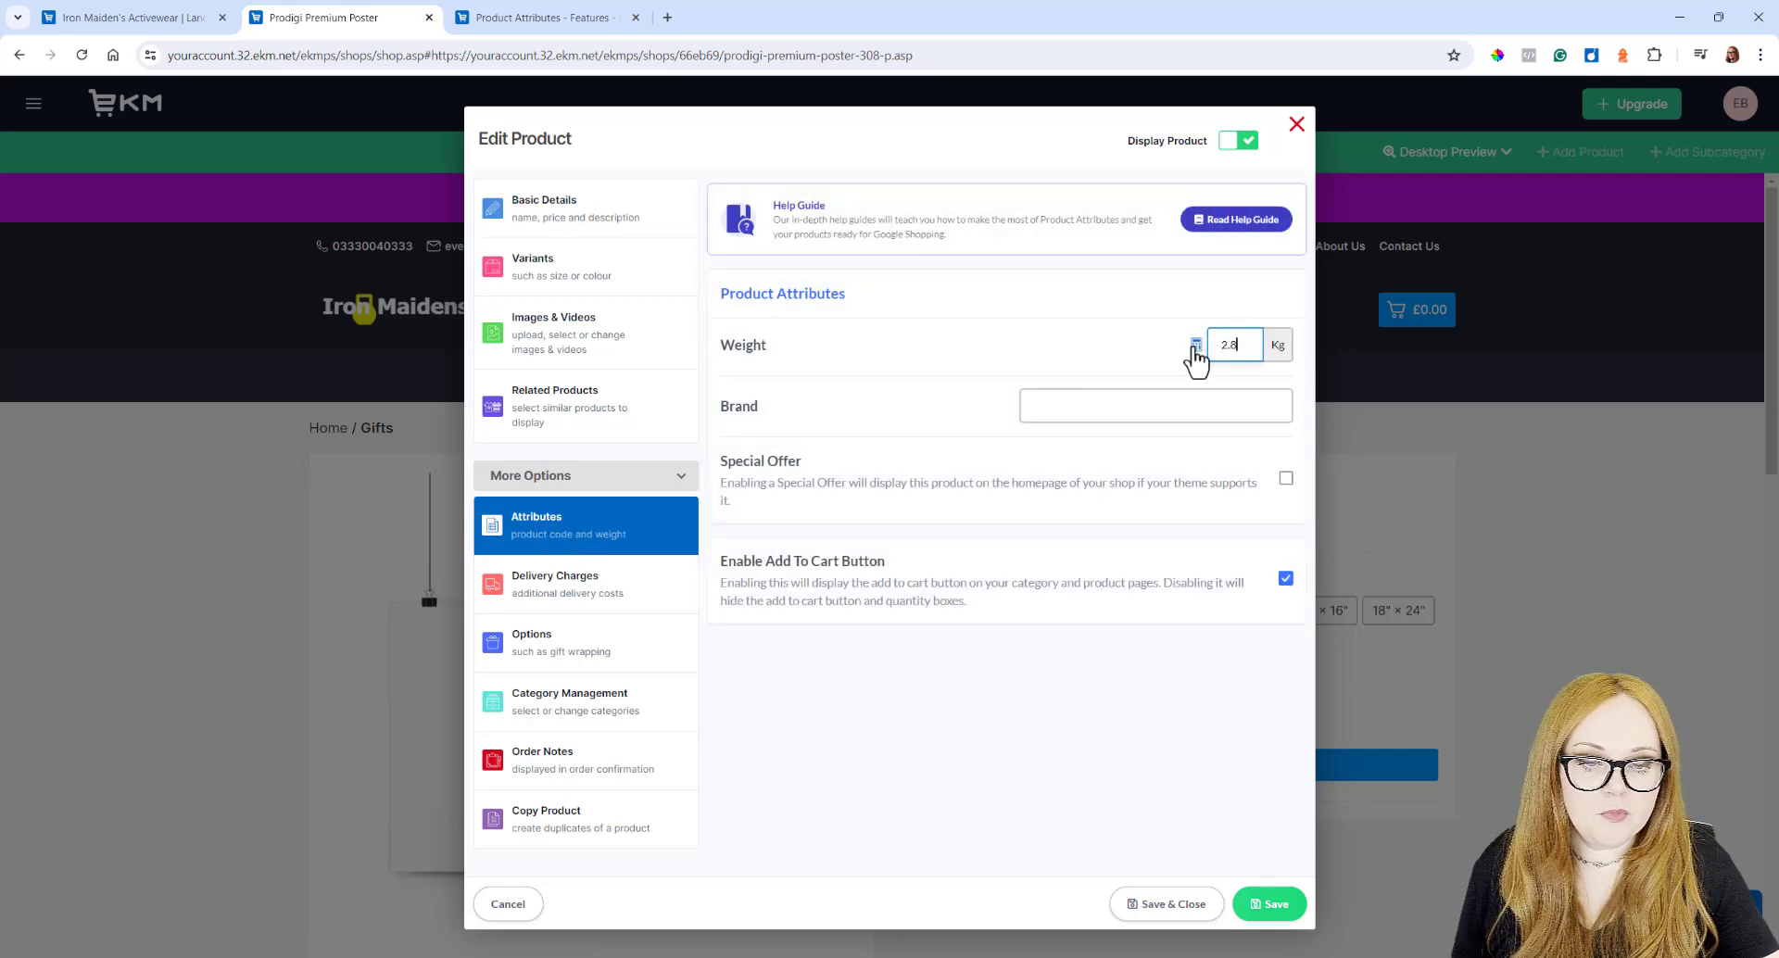
- Set the poster's weight to 2.8 Kg and brand to Prodigi, save, and return to Basic Details
{"action": "left_click", "coordinate": [1236, 345]}
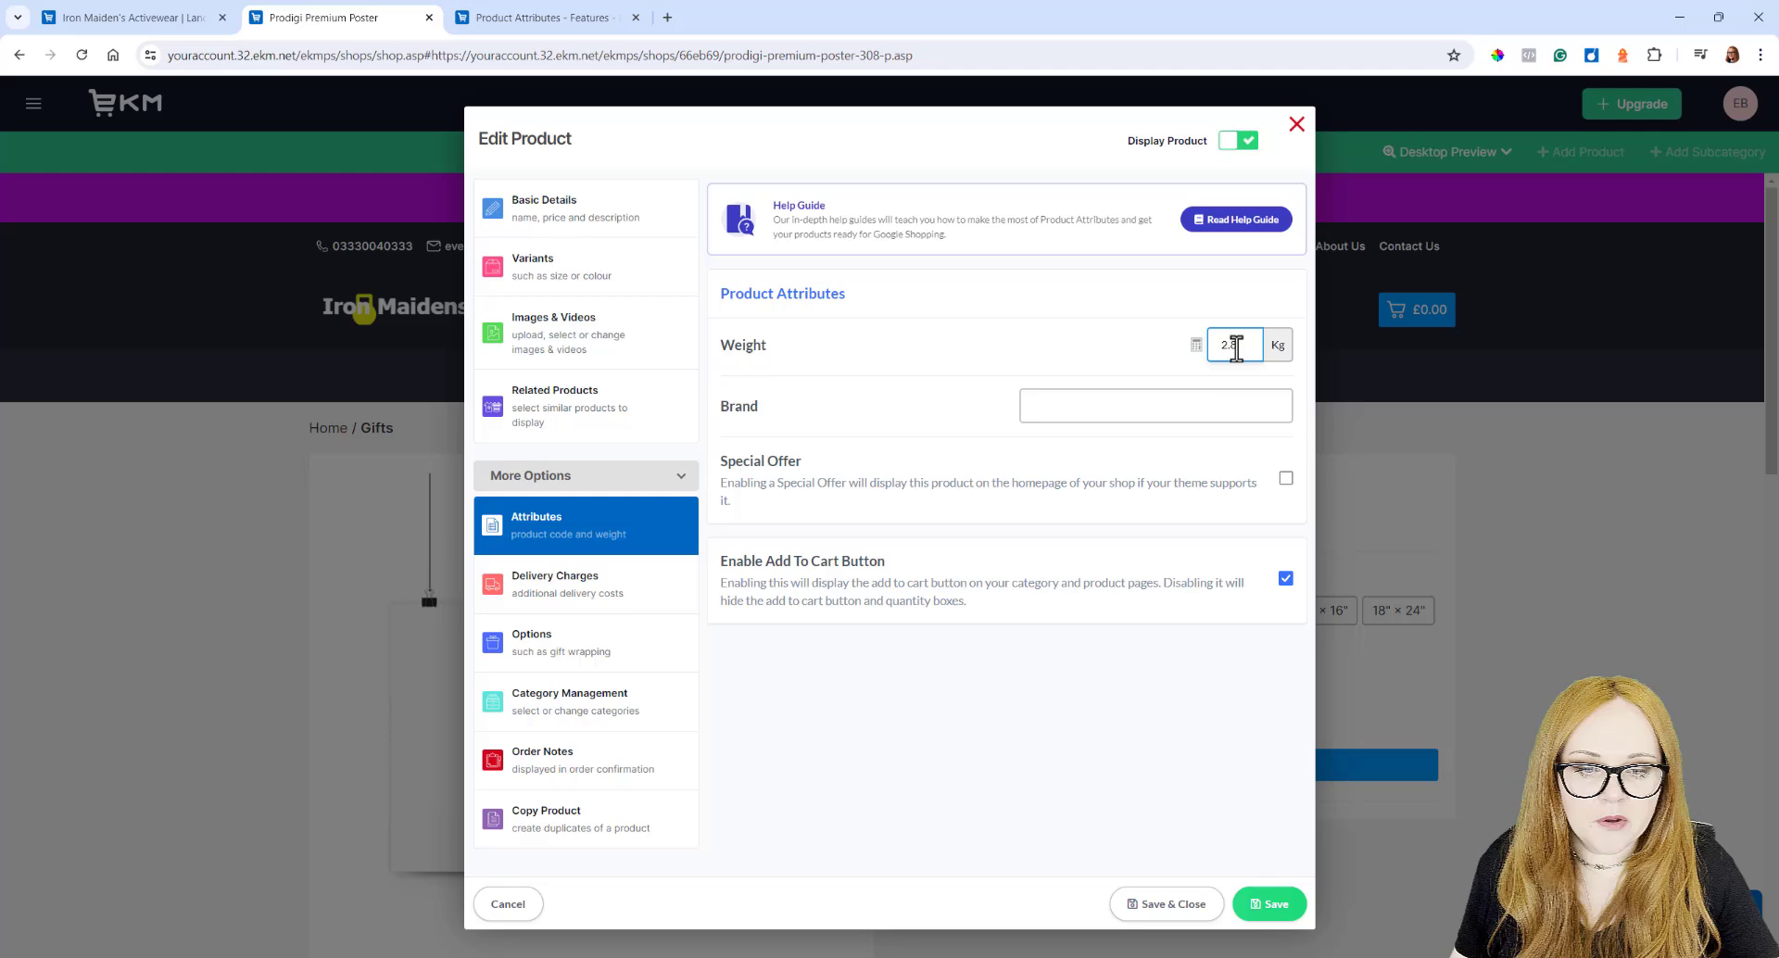
{"action": "left_click", "coordinate": [1084, 399]}
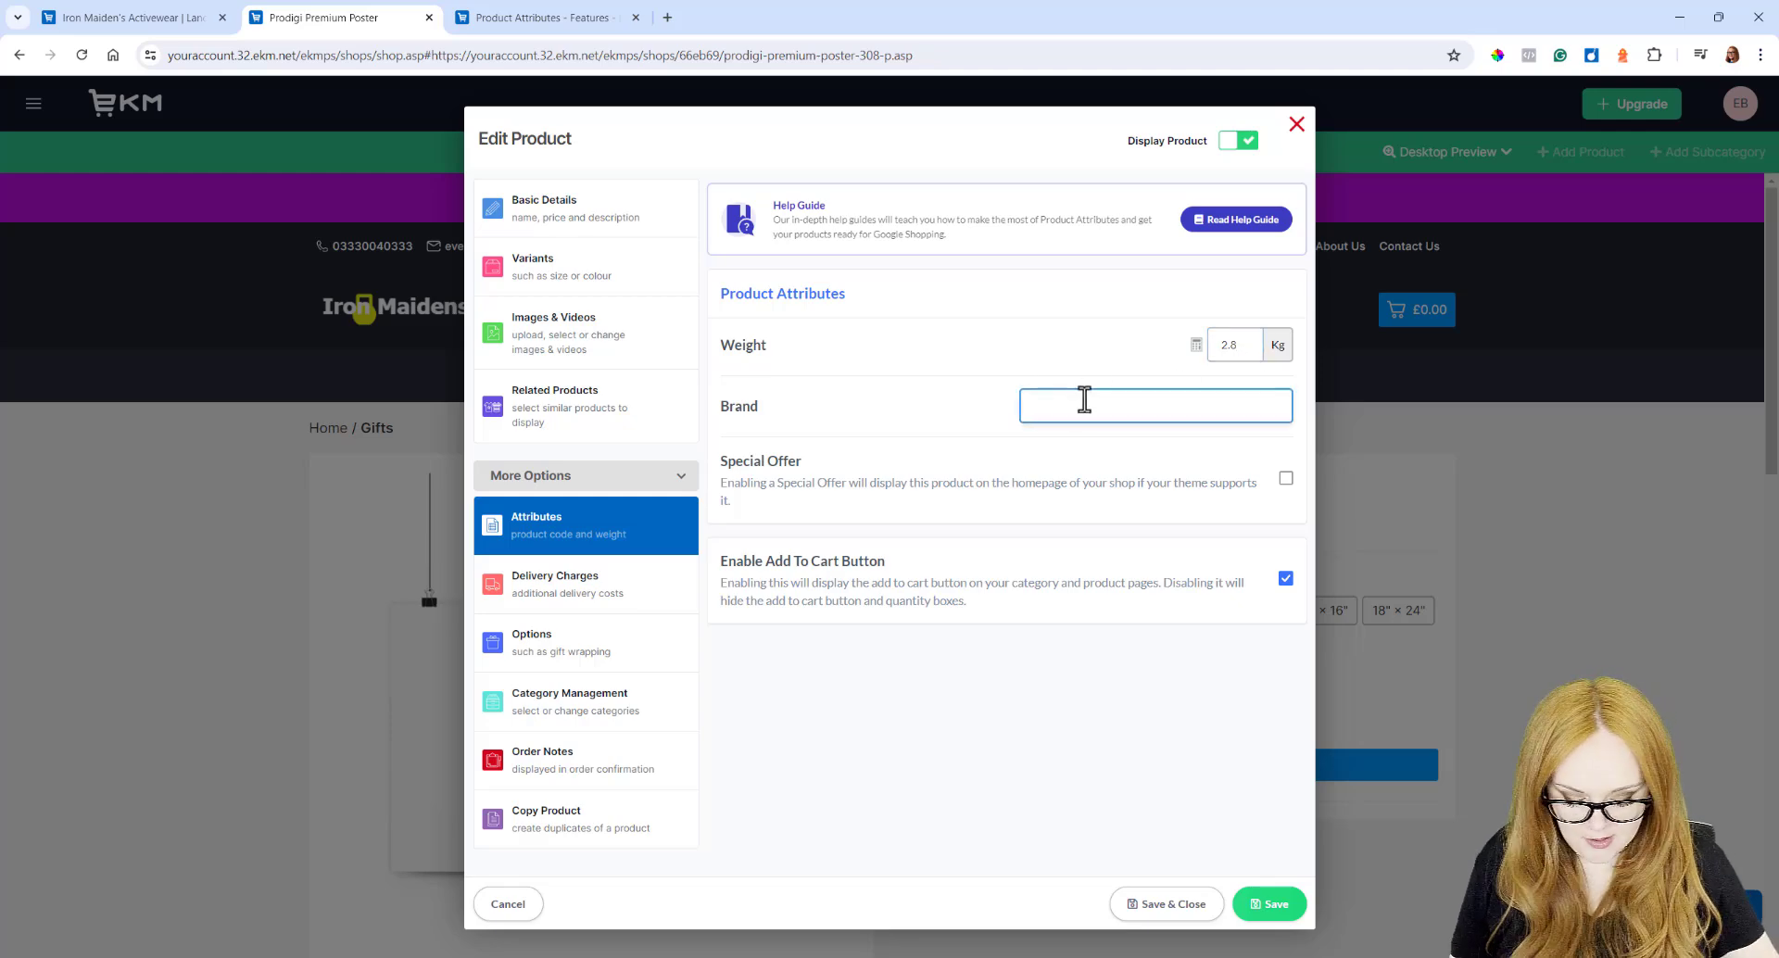
{"action": "type", "text": "Prodigi"}
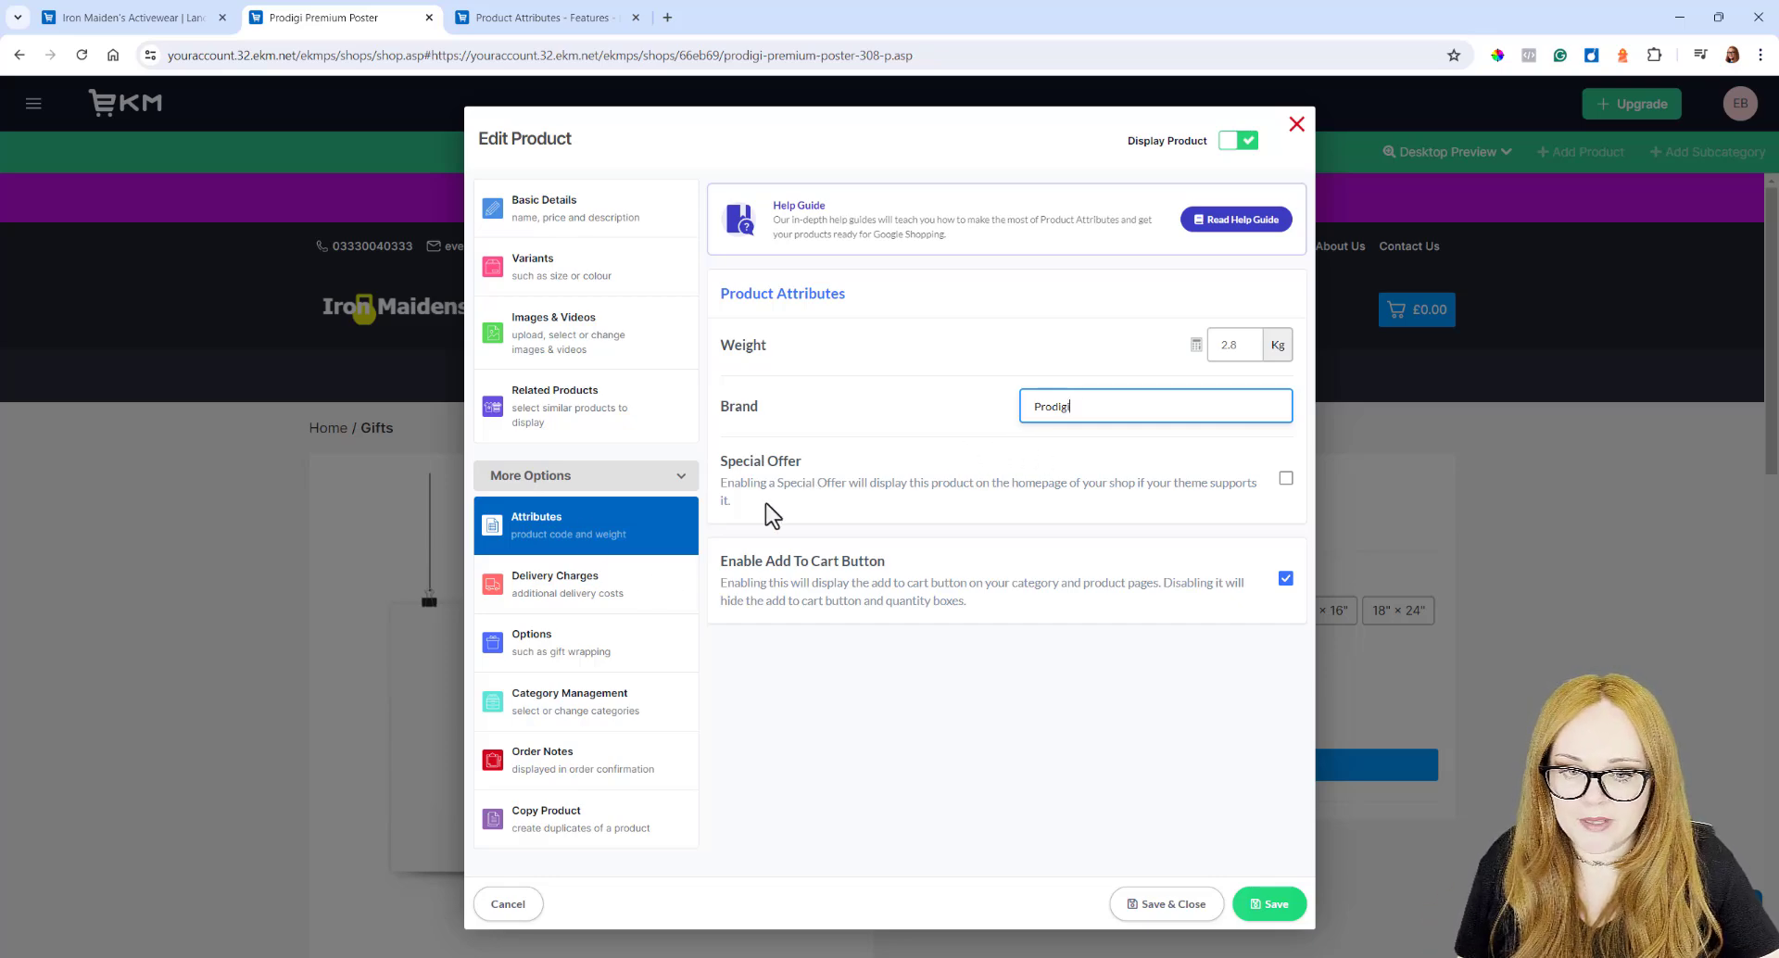
{"action": "left_click", "coordinate": [1262, 904]}
{"action": "left_click", "coordinate": [562, 223]}
{"action": "scroll", "coordinate": [991, 620], "scroll_direction": "down", "scroll_amount": 1}
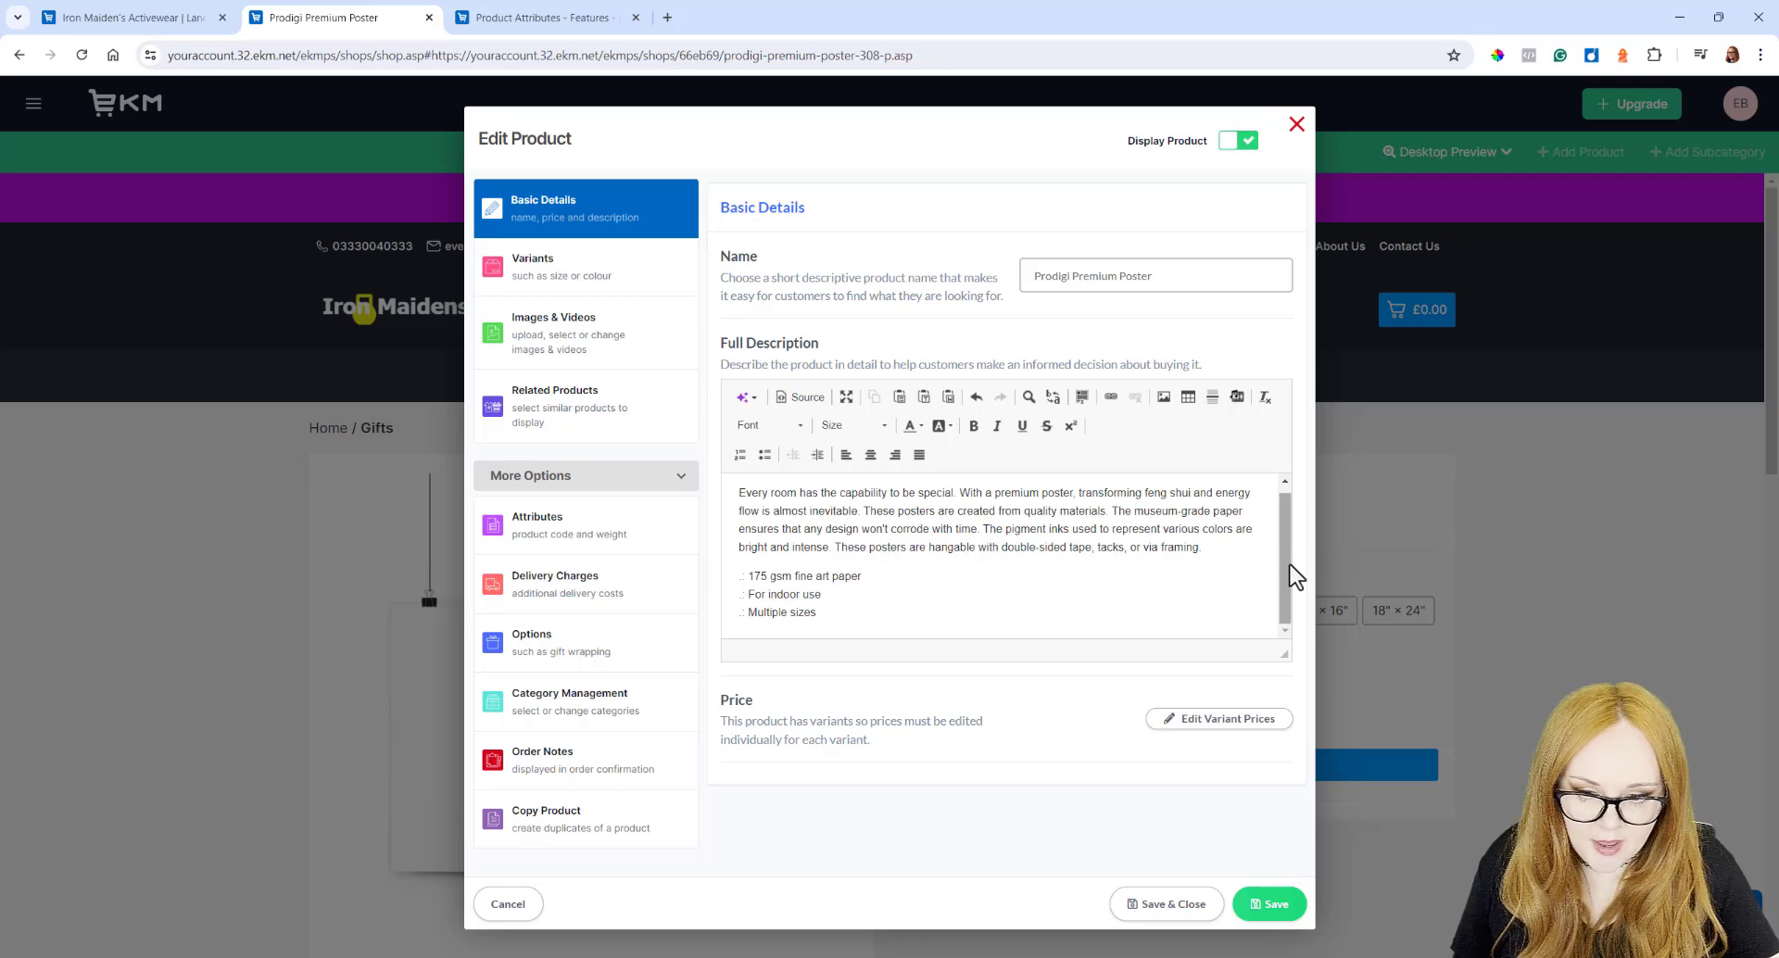
- Check the per-variant prices and RRP, then open the 11" × 14" variant's editor
{"action": "left_click", "coordinate": [1254, 726]}
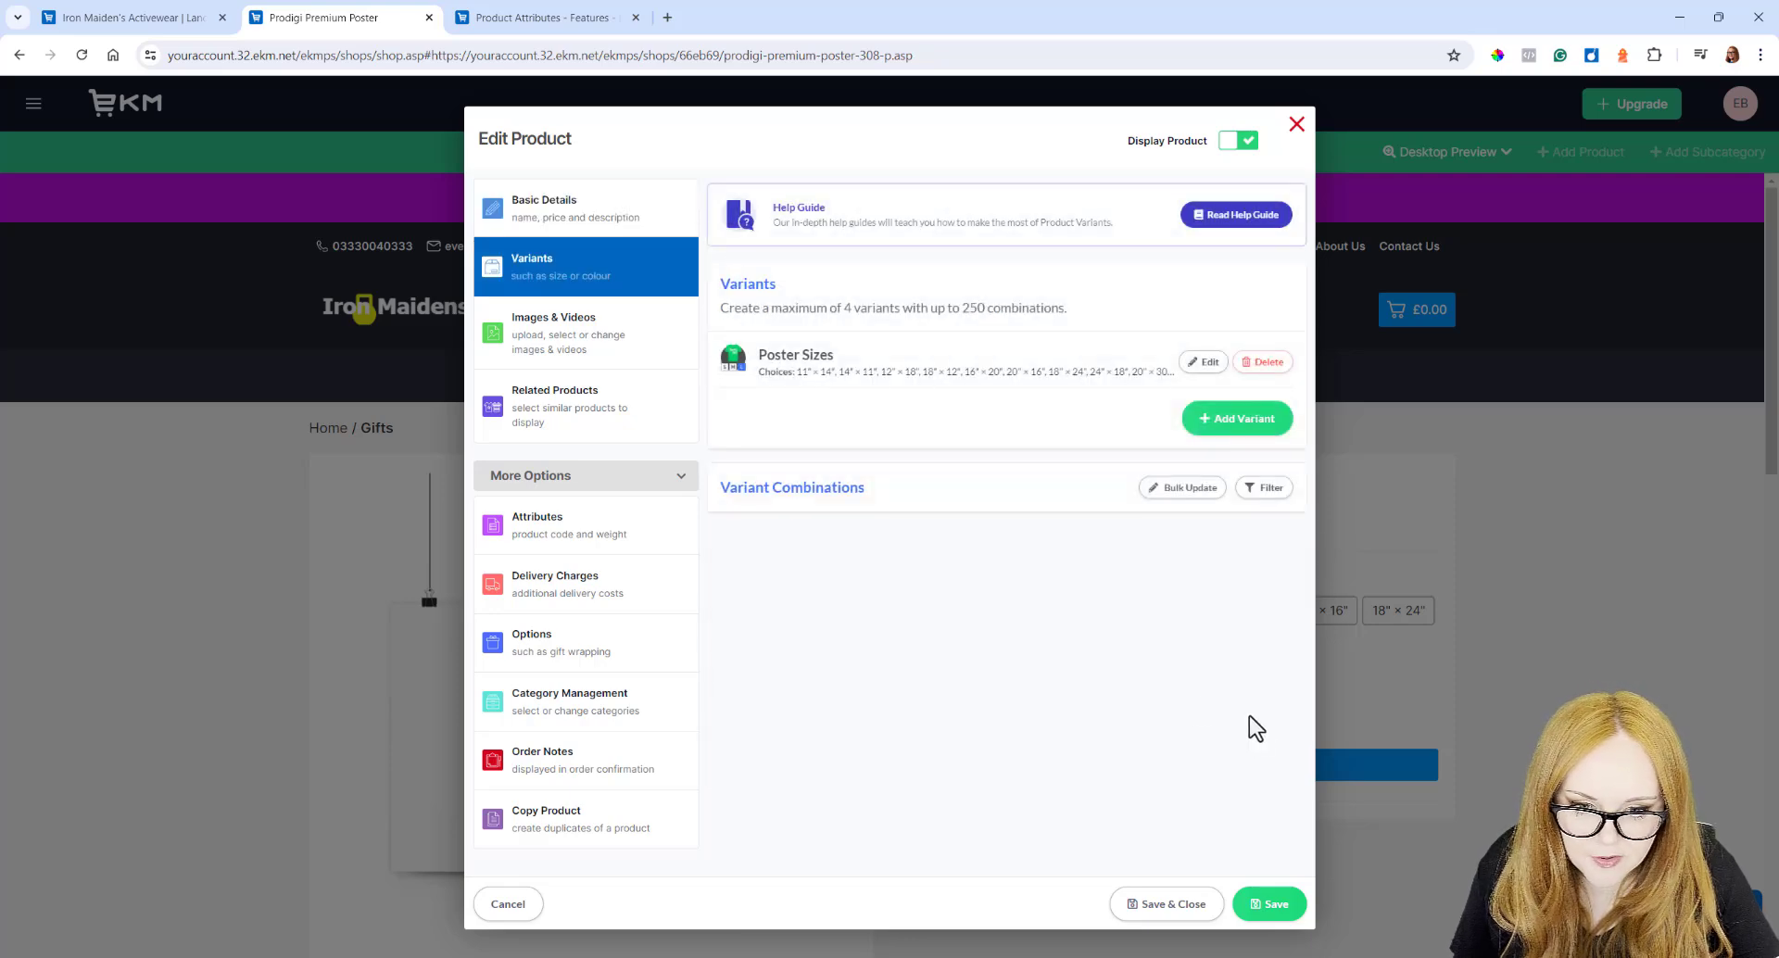
{"action": "scroll", "coordinate": [1046, 480], "scroll_direction": "down", "scroll_amount": 1}
{"action": "scroll", "coordinate": [953, 528], "scroll_direction": "down", "scroll_amount": 2}
{"action": "scroll", "coordinate": [953, 546], "scroll_direction": "up", "scroll_amount": 3}
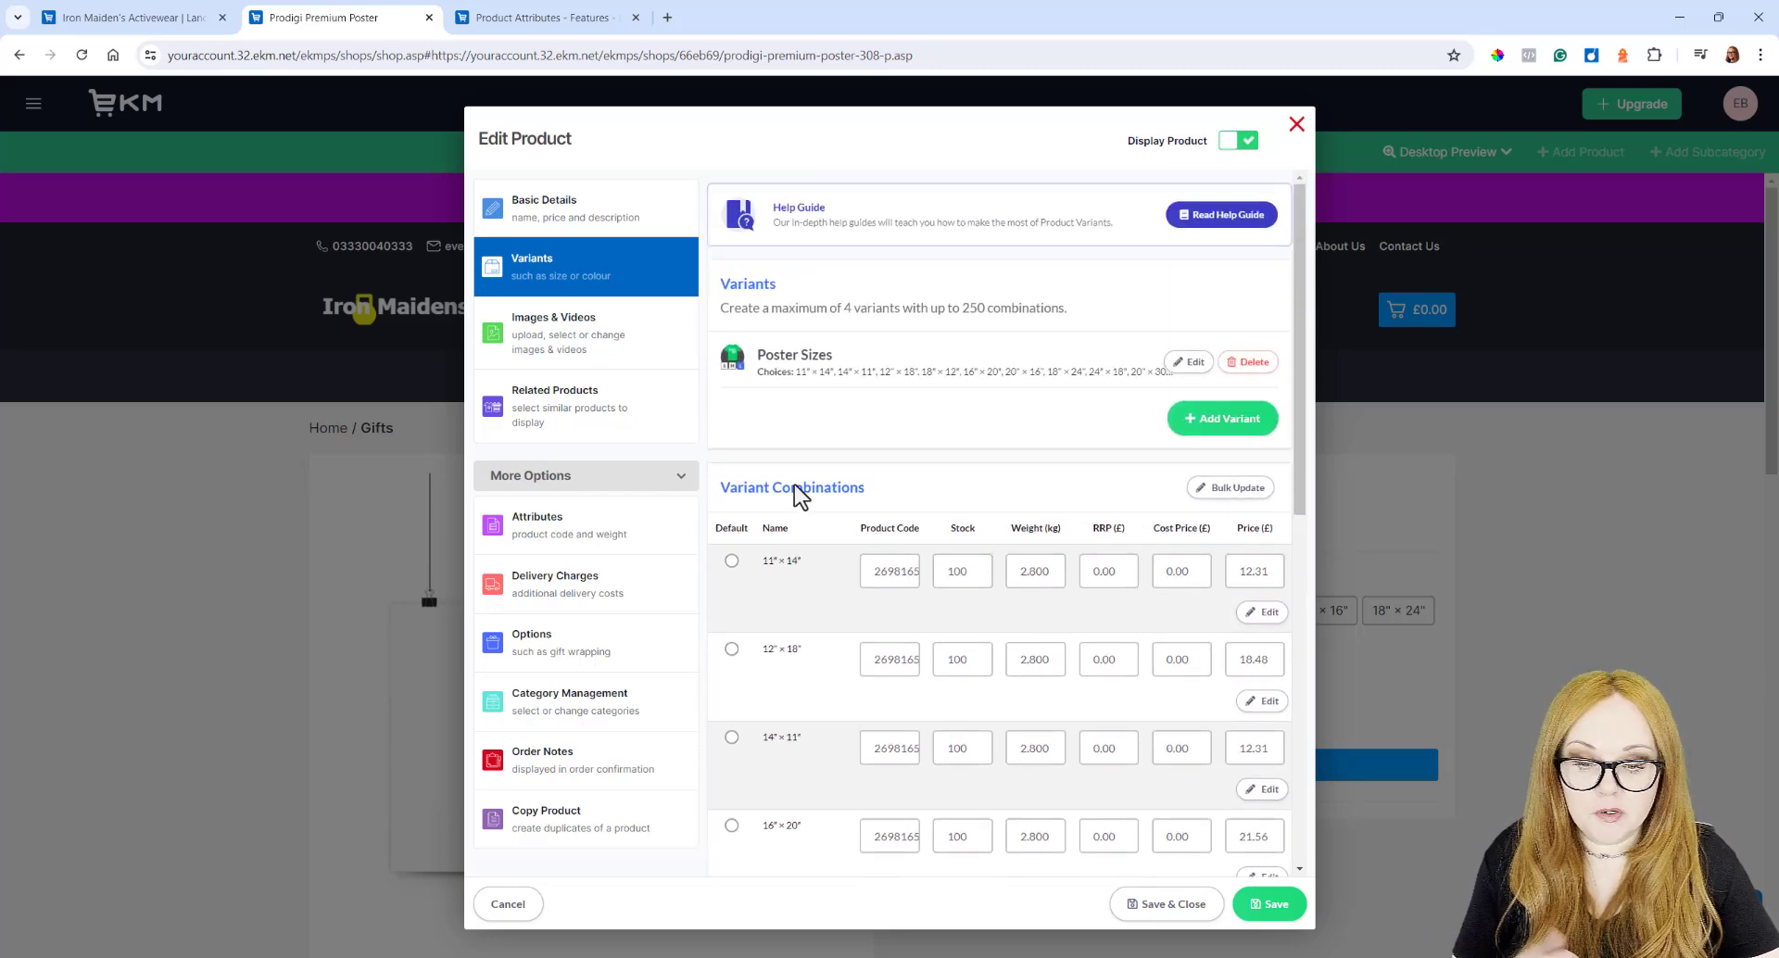
{"action": "left_click", "coordinate": [1112, 572]}
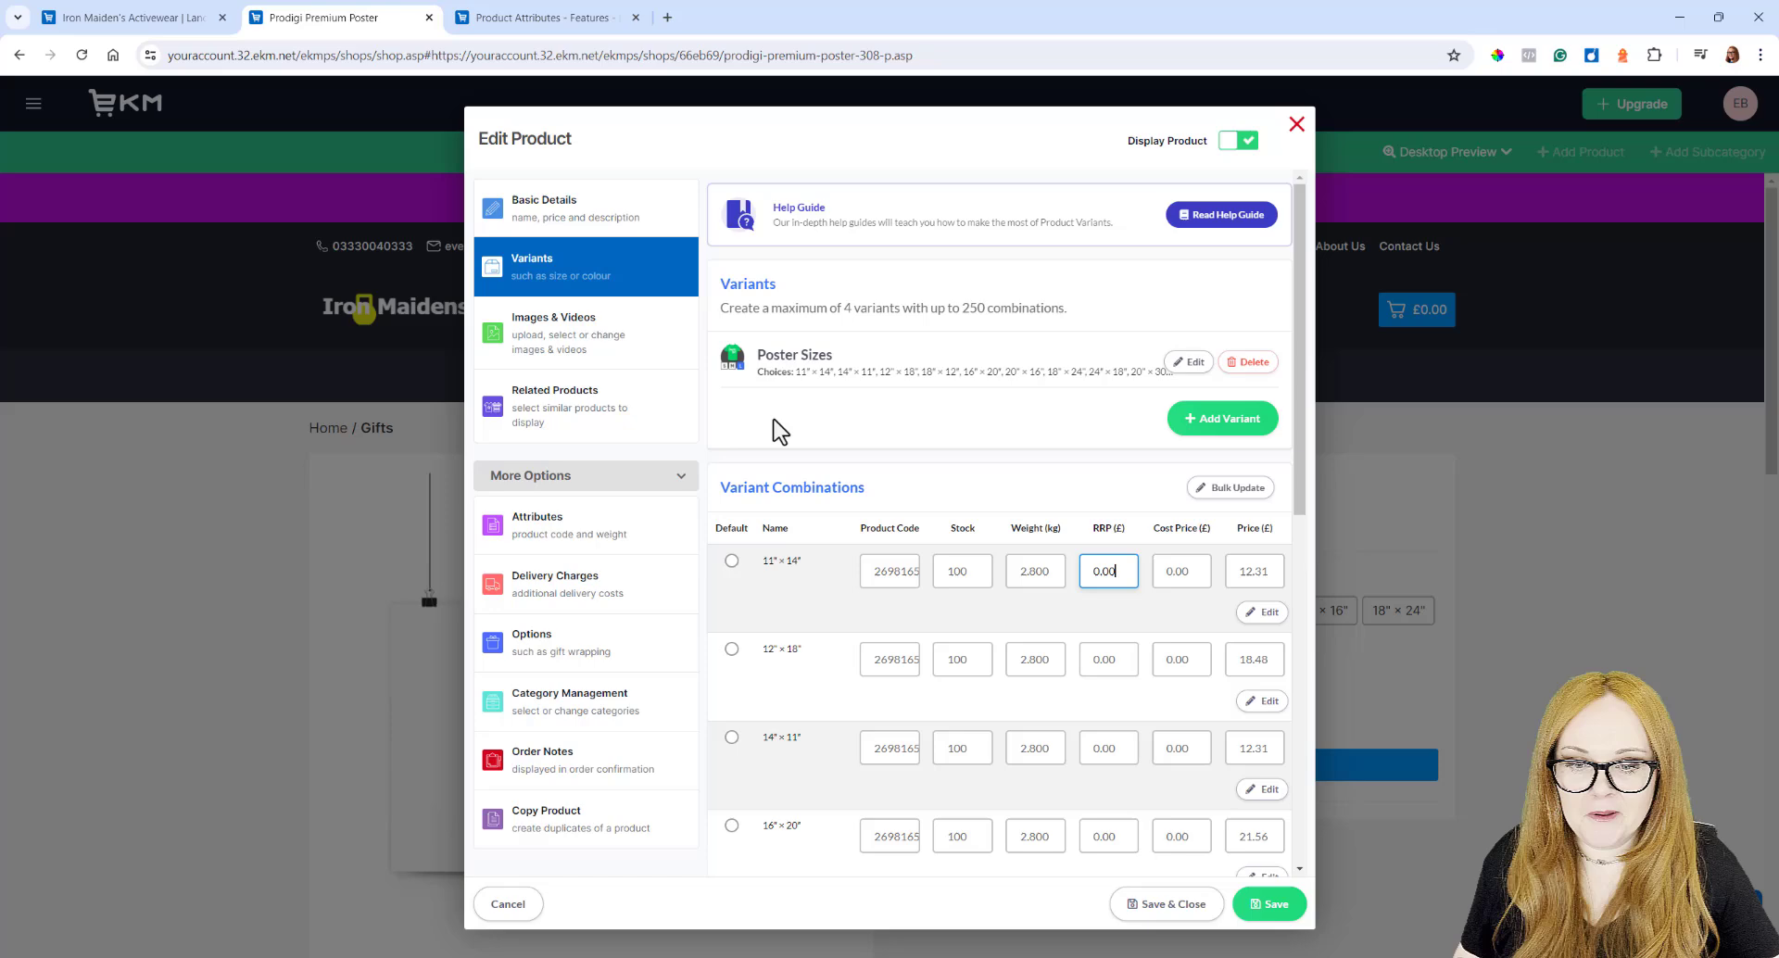
{"action": "left_click", "coordinate": [551, 528]}
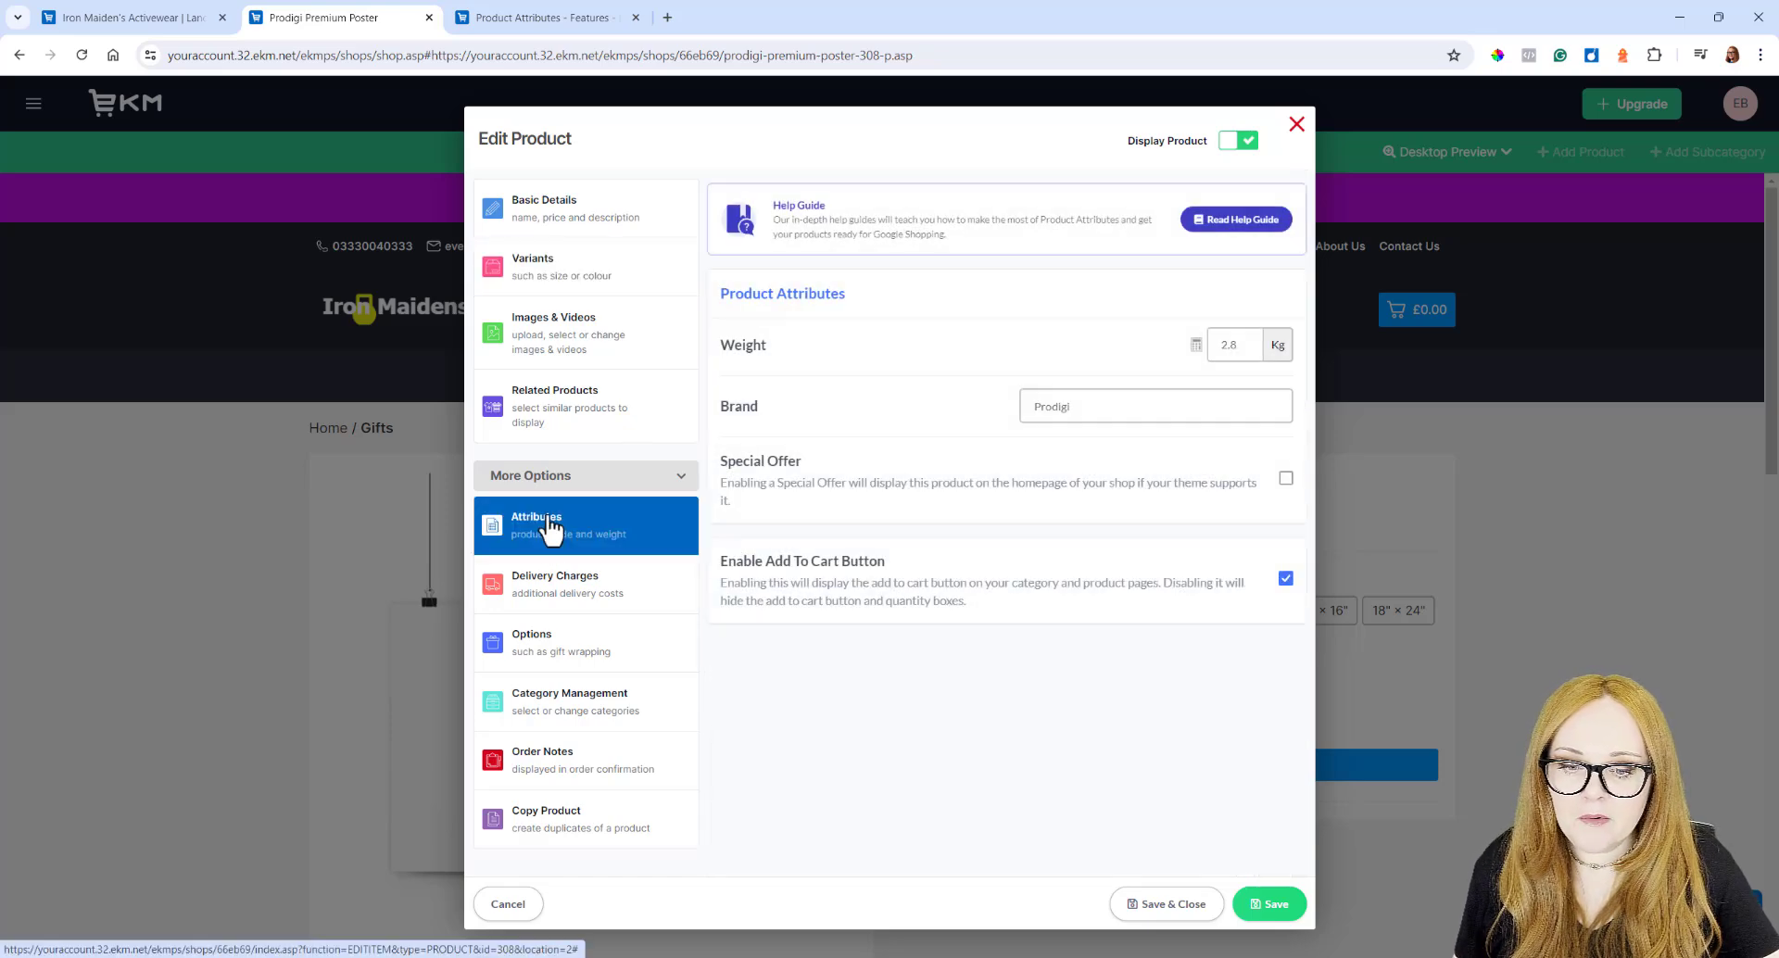
{"action": "left_click", "coordinate": [526, 281]}
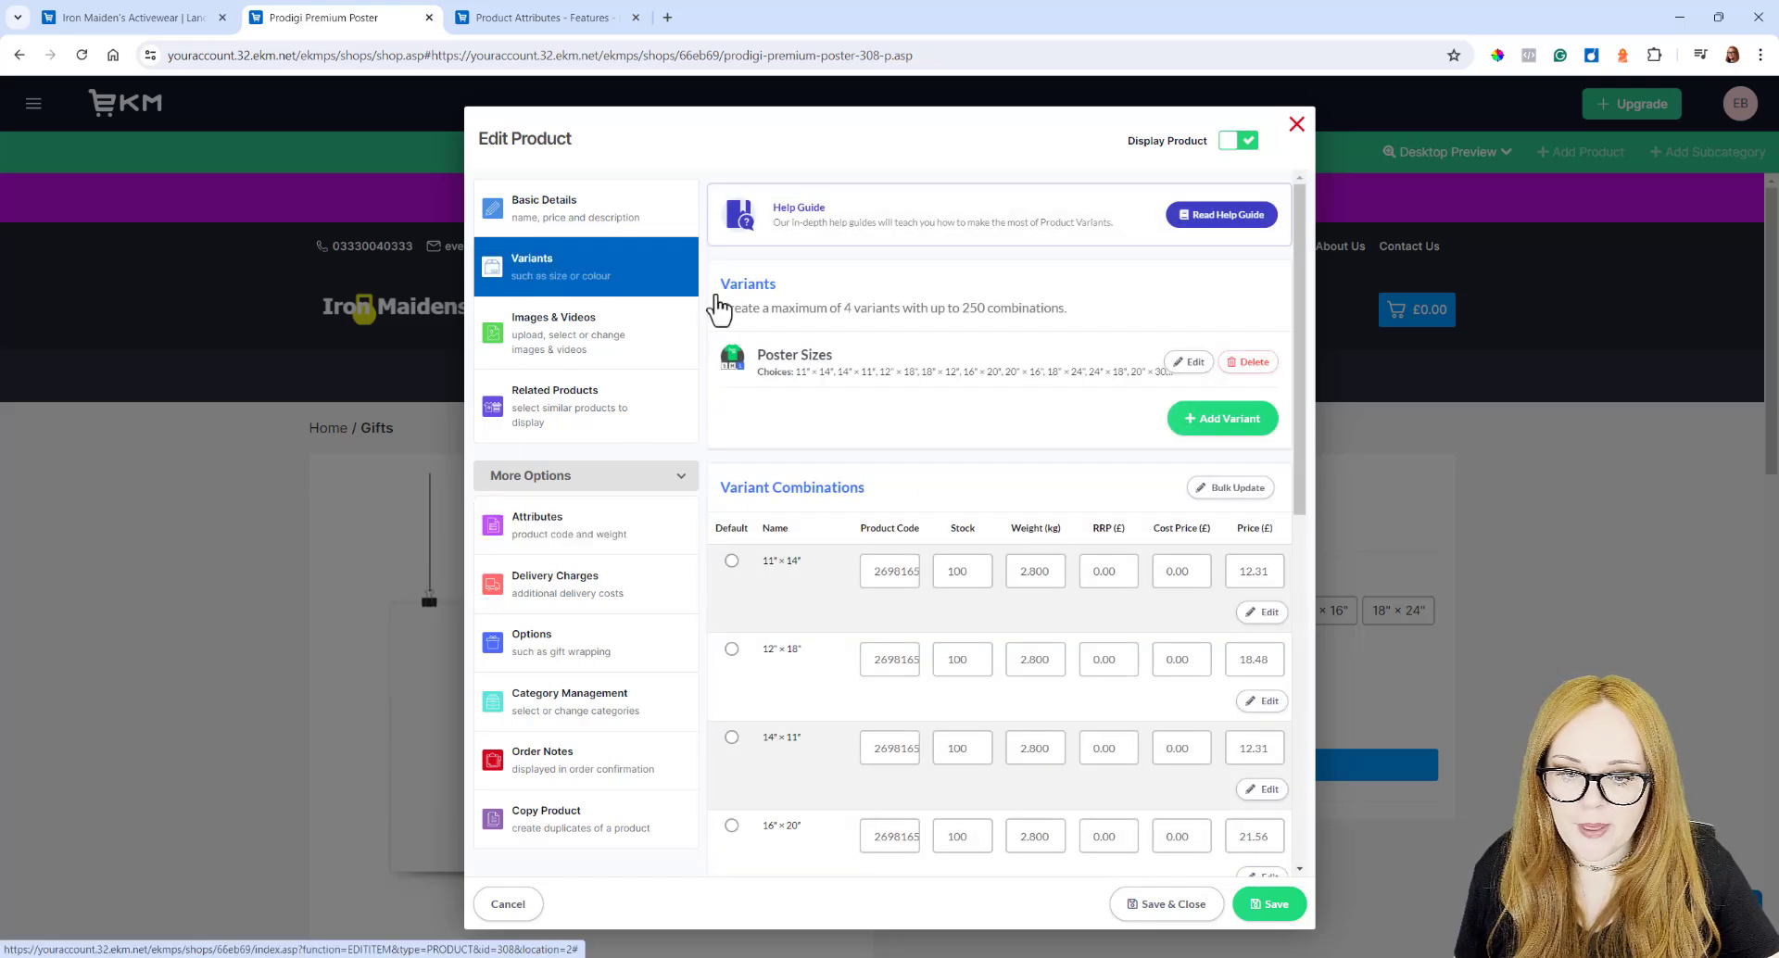
{"action": "left_click", "coordinate": [1260, 612]}
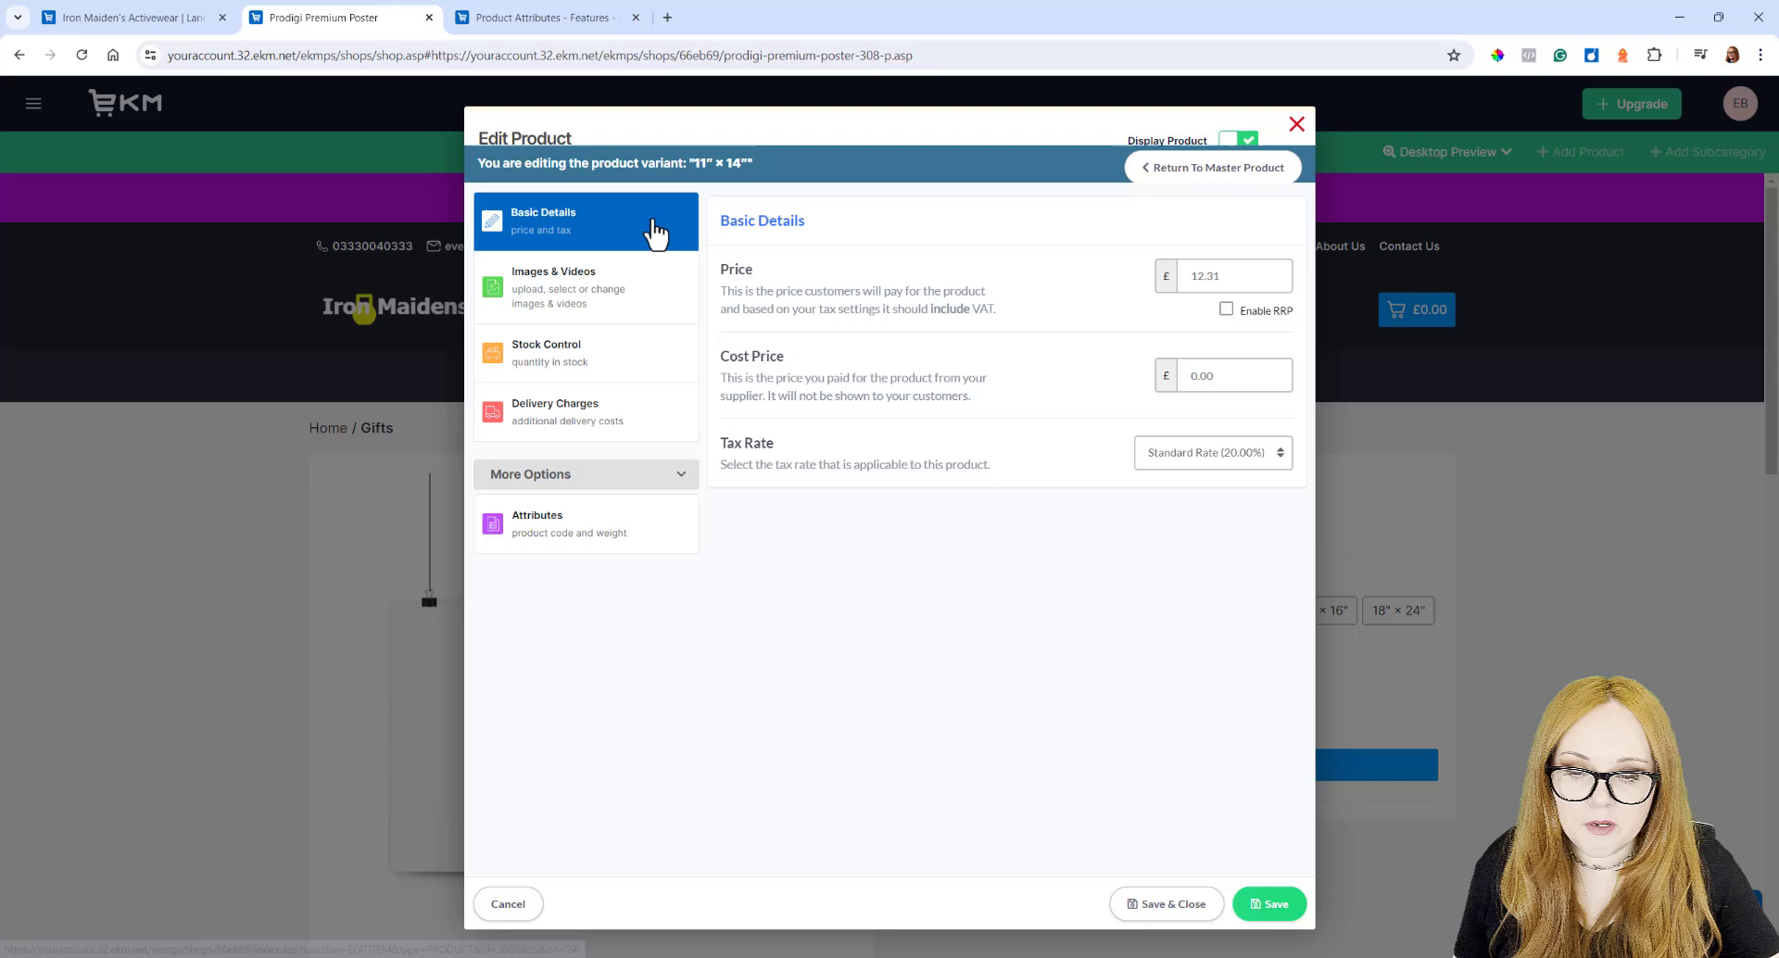
- Browse the 11" × 14" variant's custom attribute names and pick SKU
{"action": "left_click", "coordinate": [563, 539]}
{"action": "left_click", "coordinate": [834, 519]}
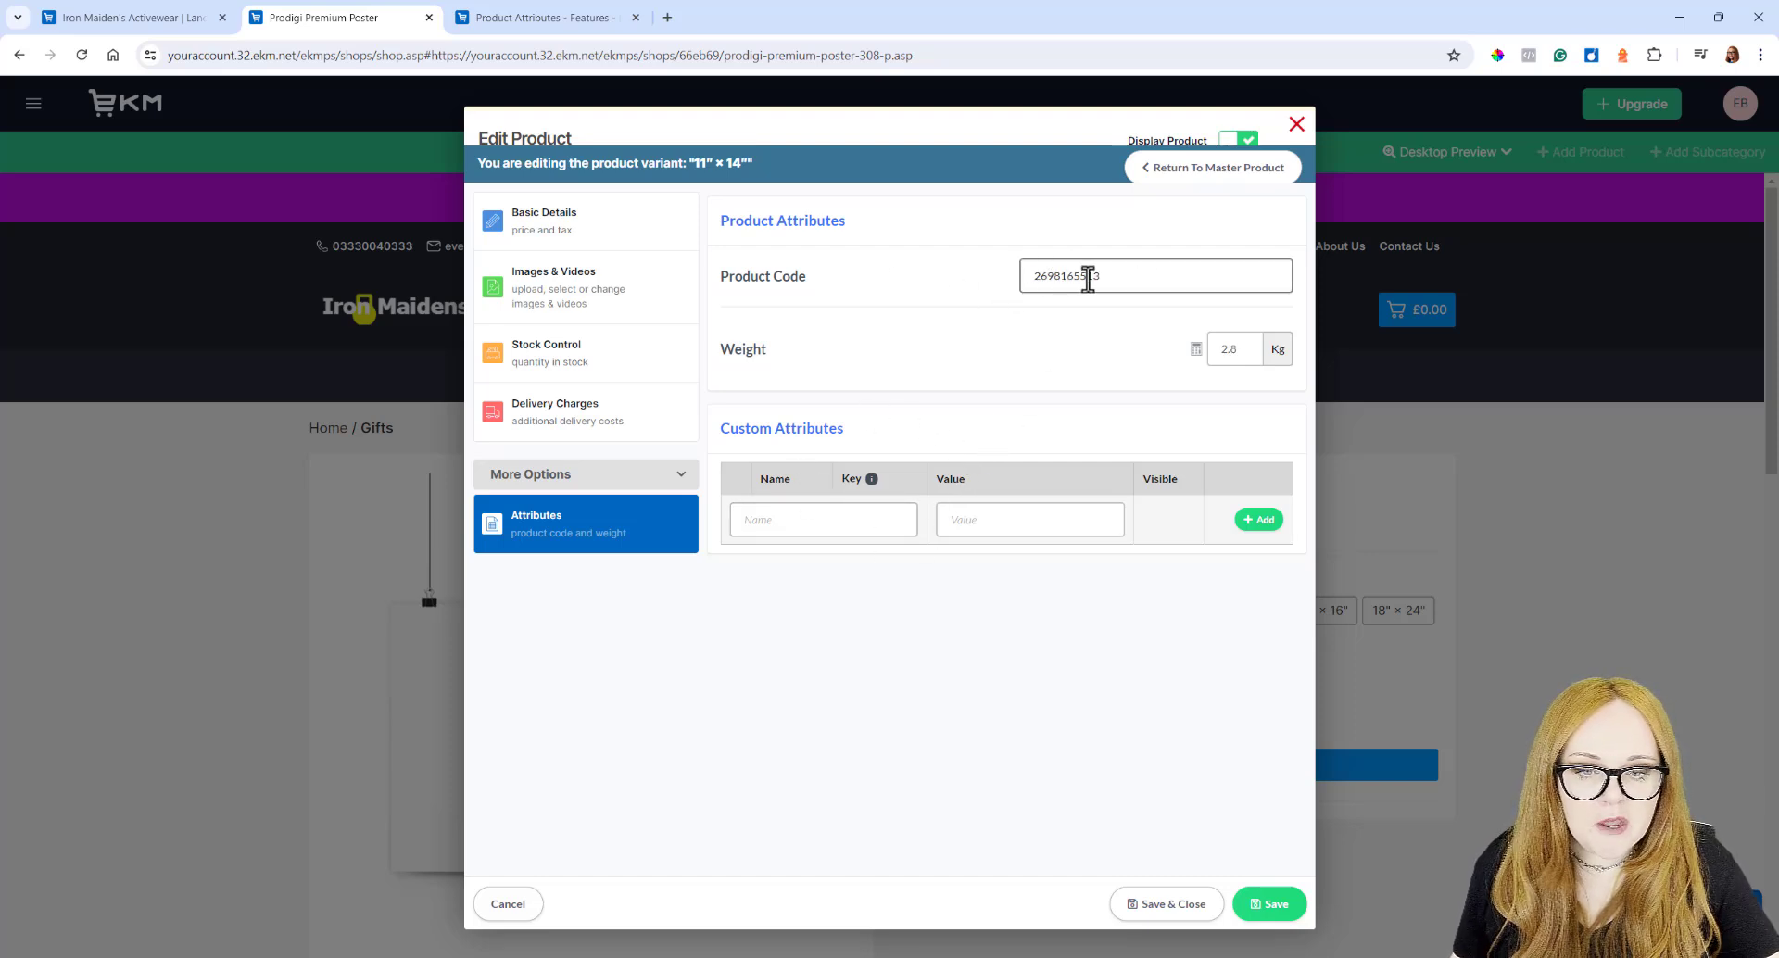
{"action": "left_click", "coordinate": [814, 517]}
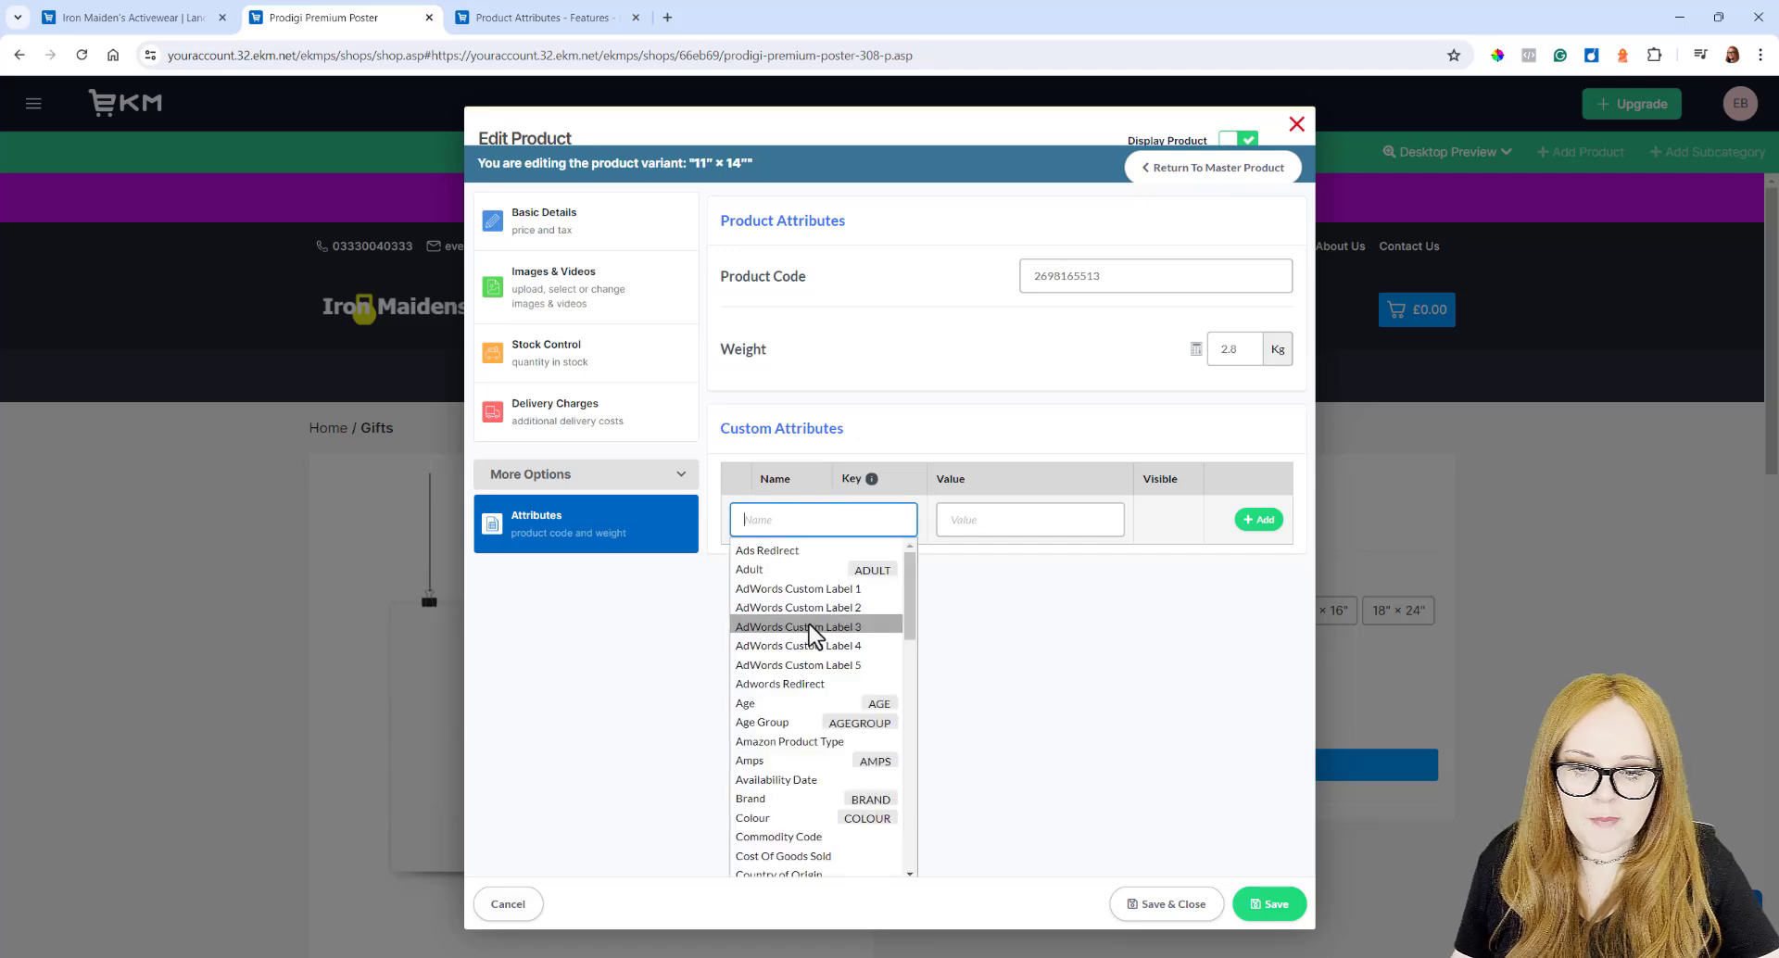
{"action": "scroll", "coordinate": [808, 603], "scroll_direction": "down", "scroll_amount": 5}
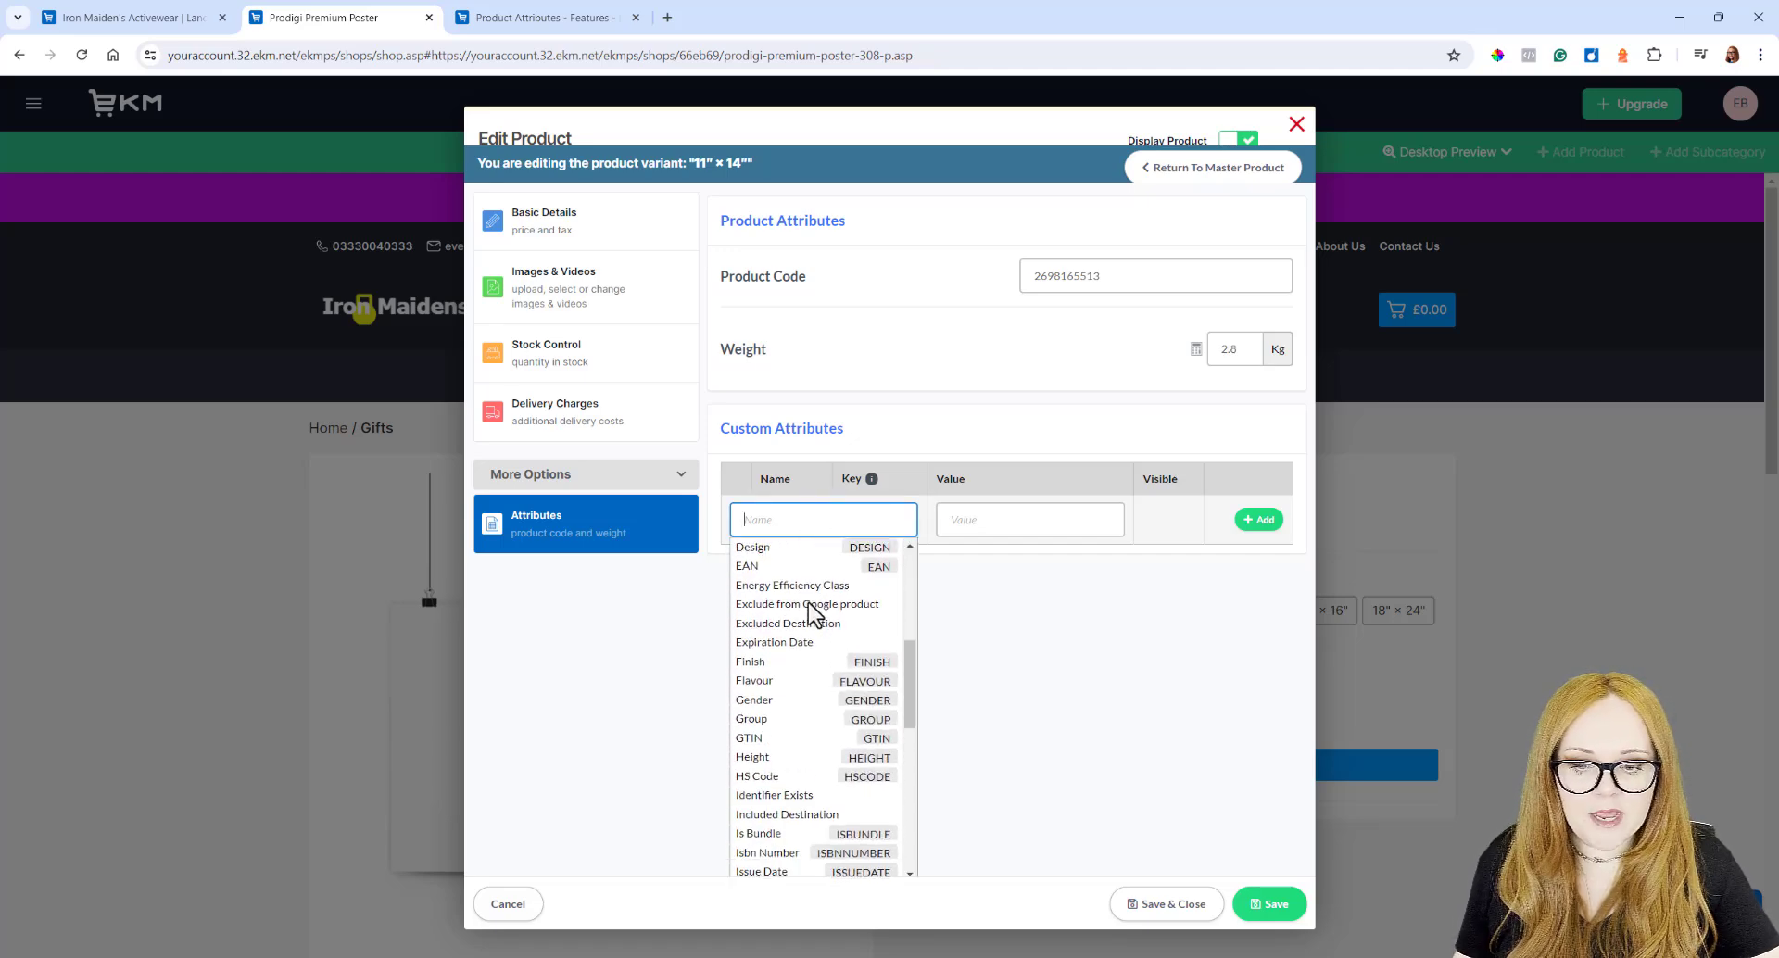
{"action": "scroll", "coordinate": [808, 602], "scroll_direction": "down", "scroll_amount": 1}
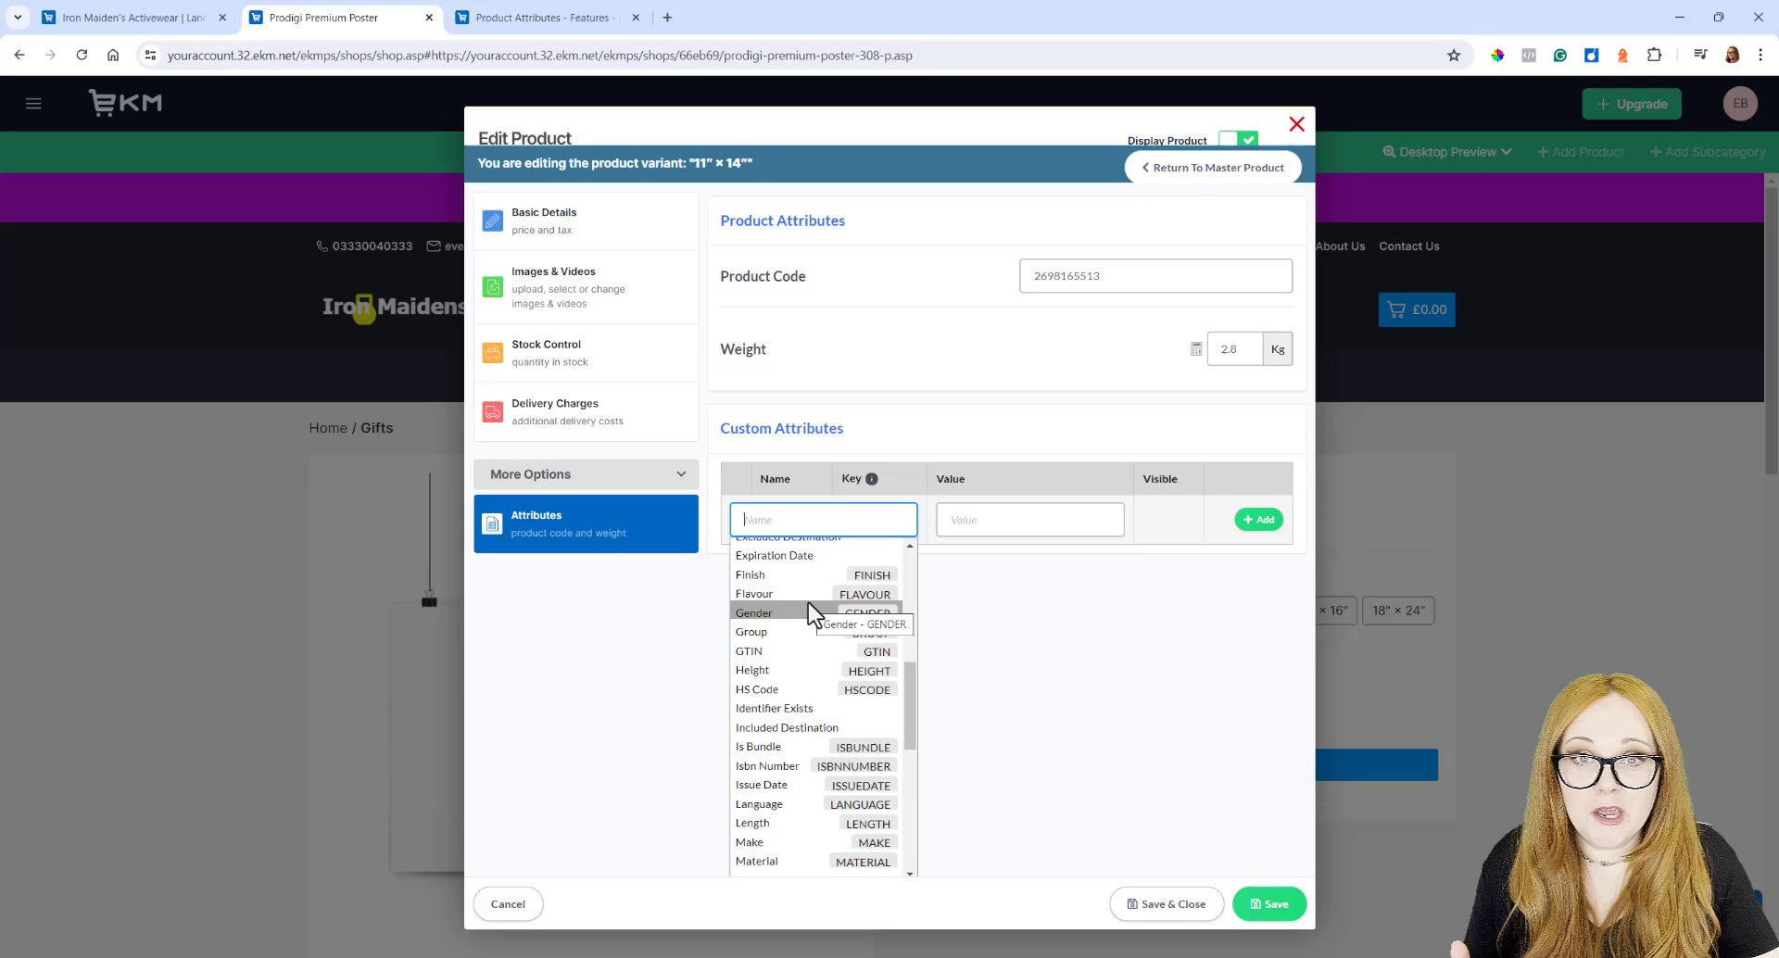
{"action": "scroll", "coordinate": [808, 602], "scroll_direction": "down", "scroll_amount": 5}
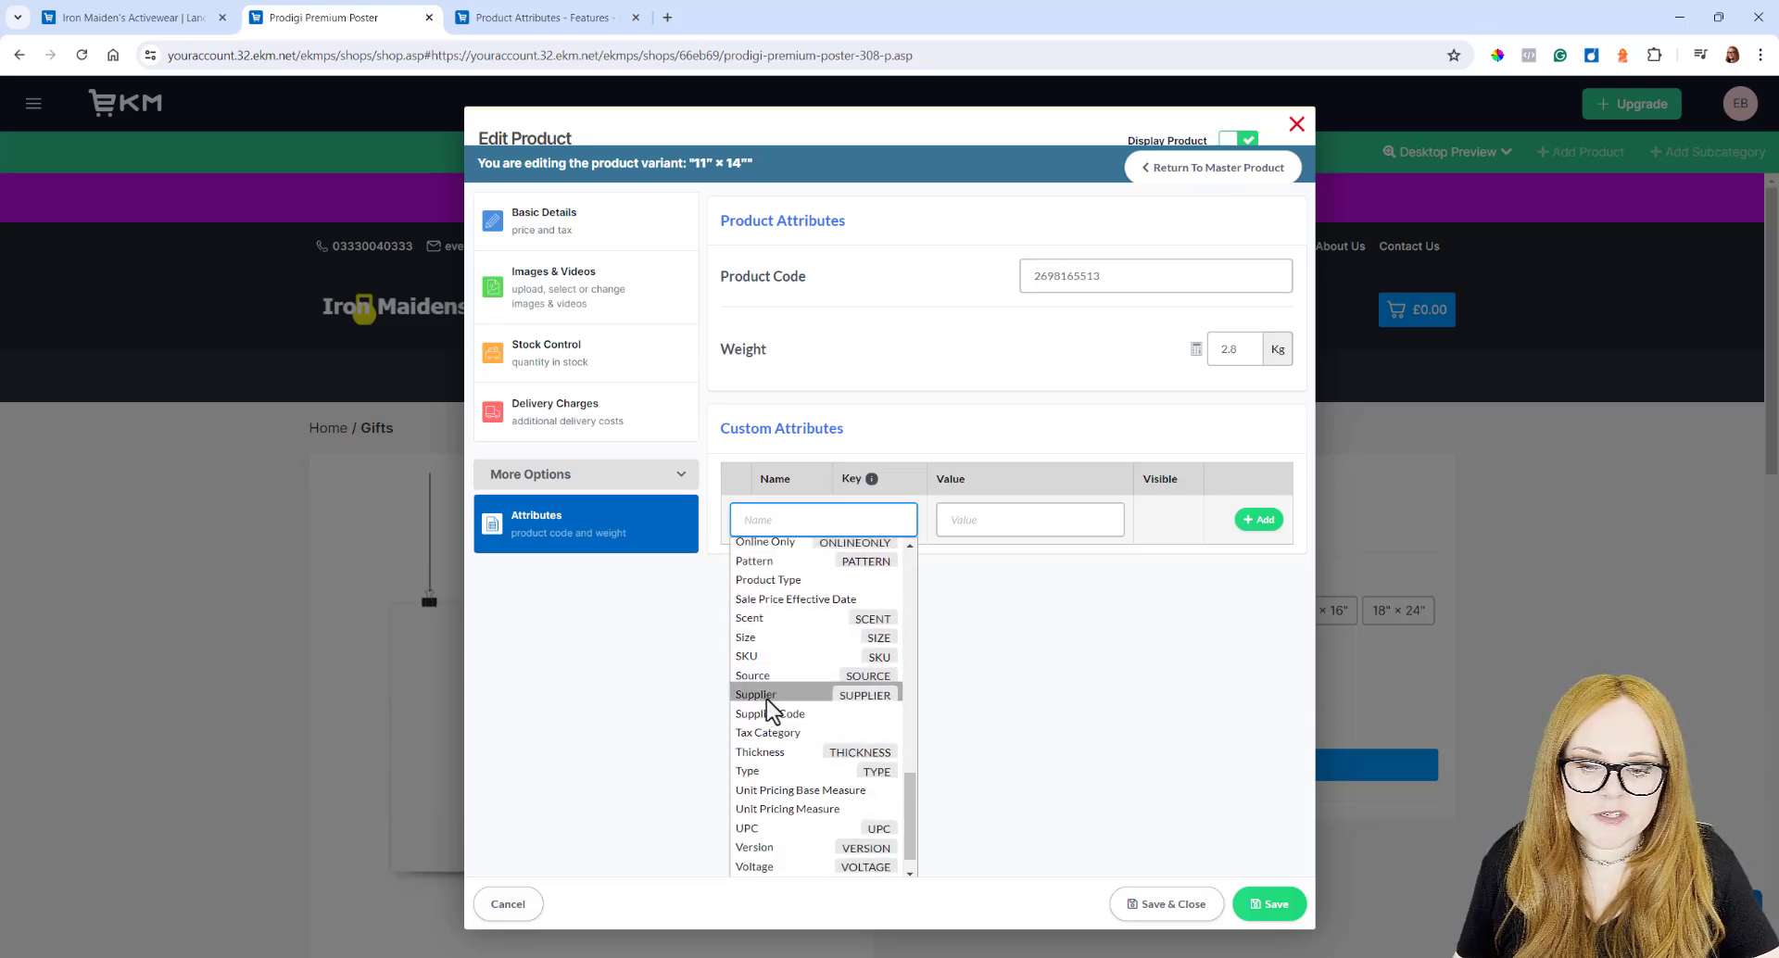
{"action": "left_click", "coordinate": [749, 656]}
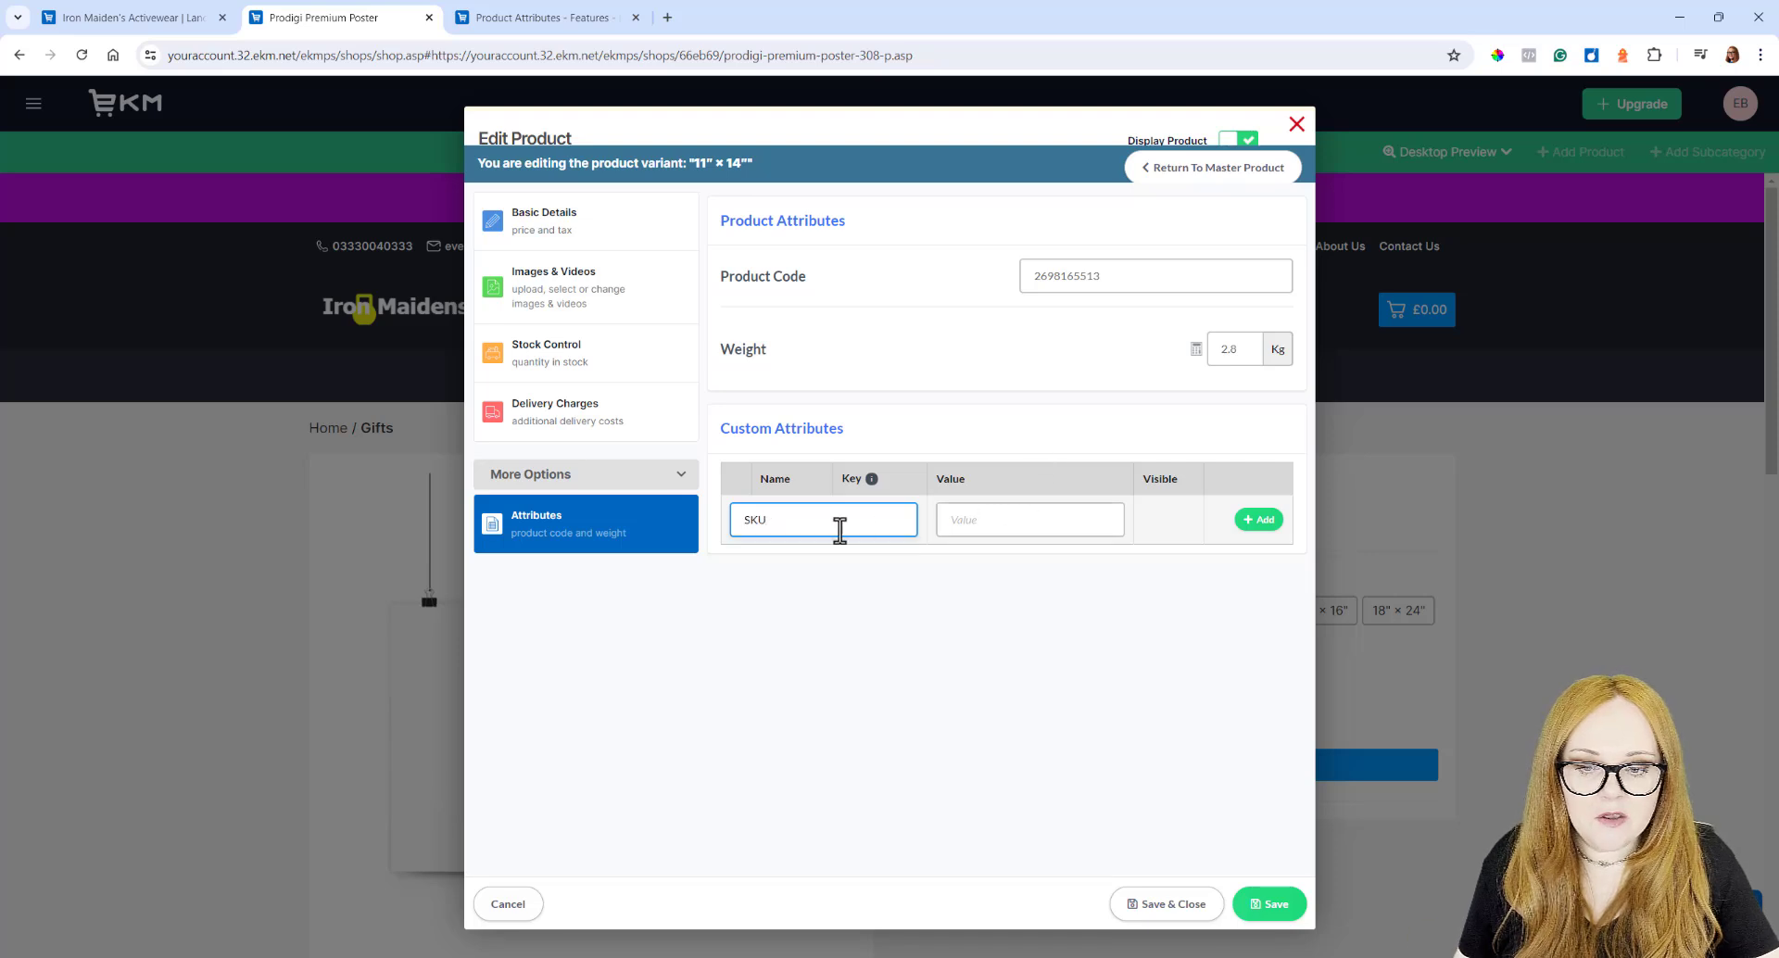
- Clear SKU from the custom attribute name, then save and close the variant editor
{"action": "left_click", "coordinate": [952, 523]}
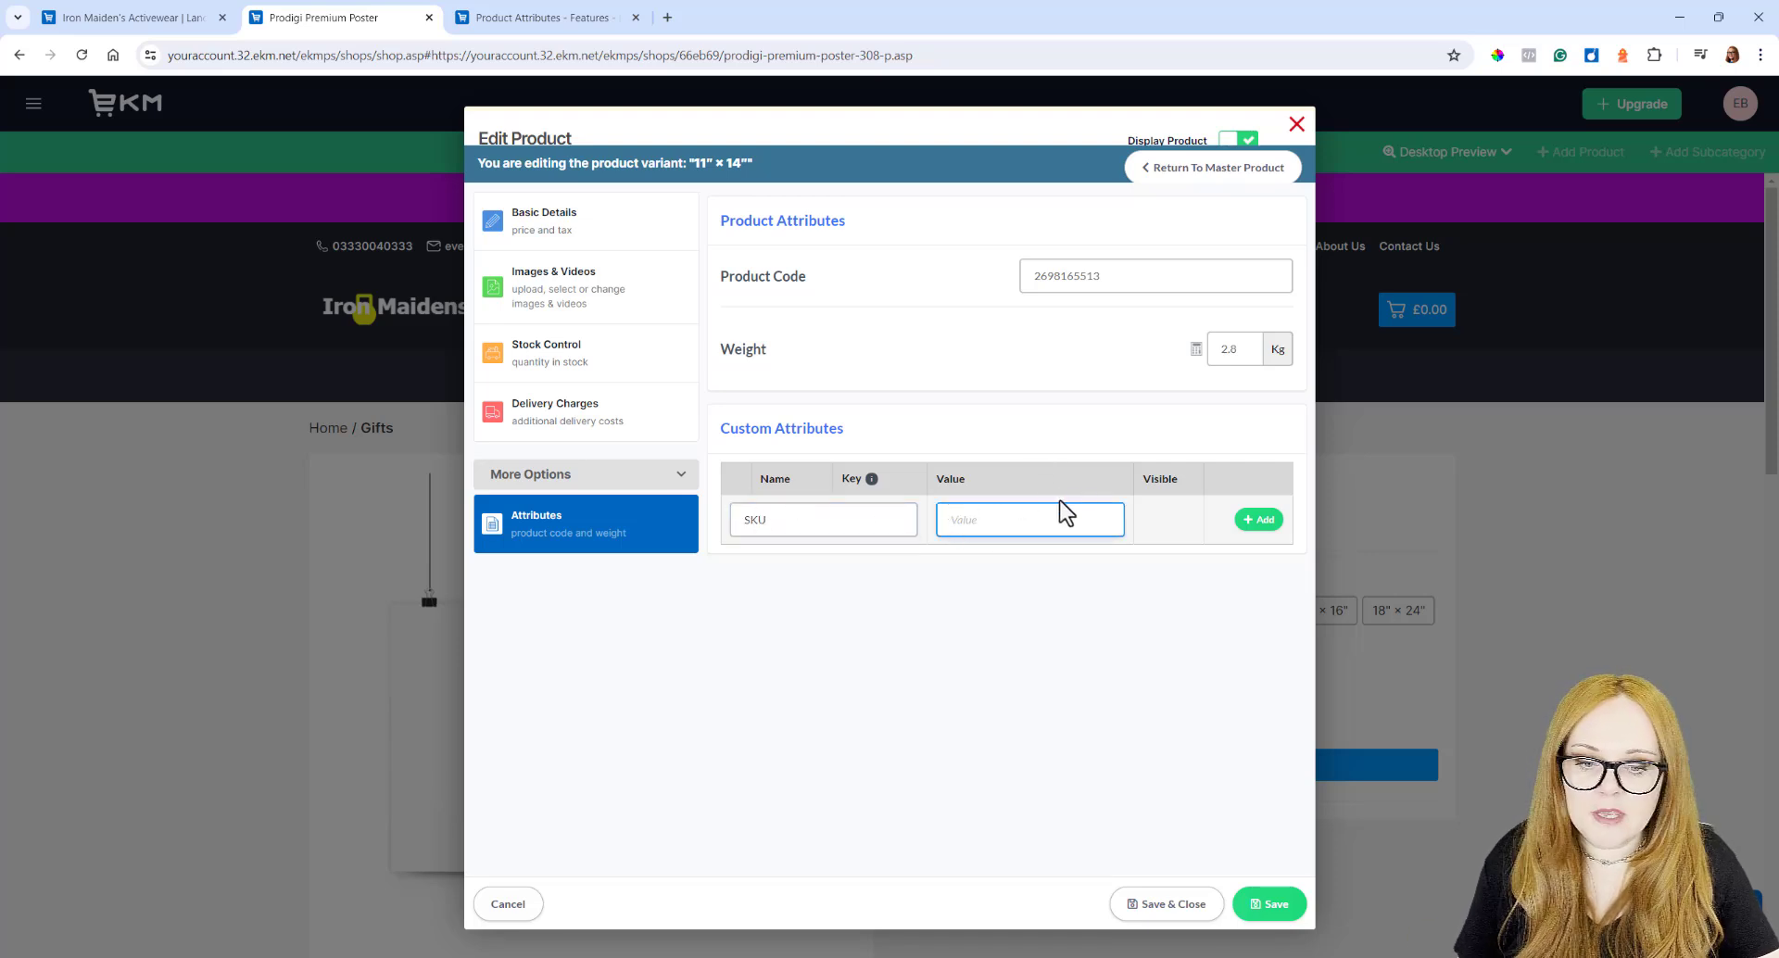
{"action": "double_click", "coordinate": [778, 521]}
{"action": "key", "text": "BackSpace"}
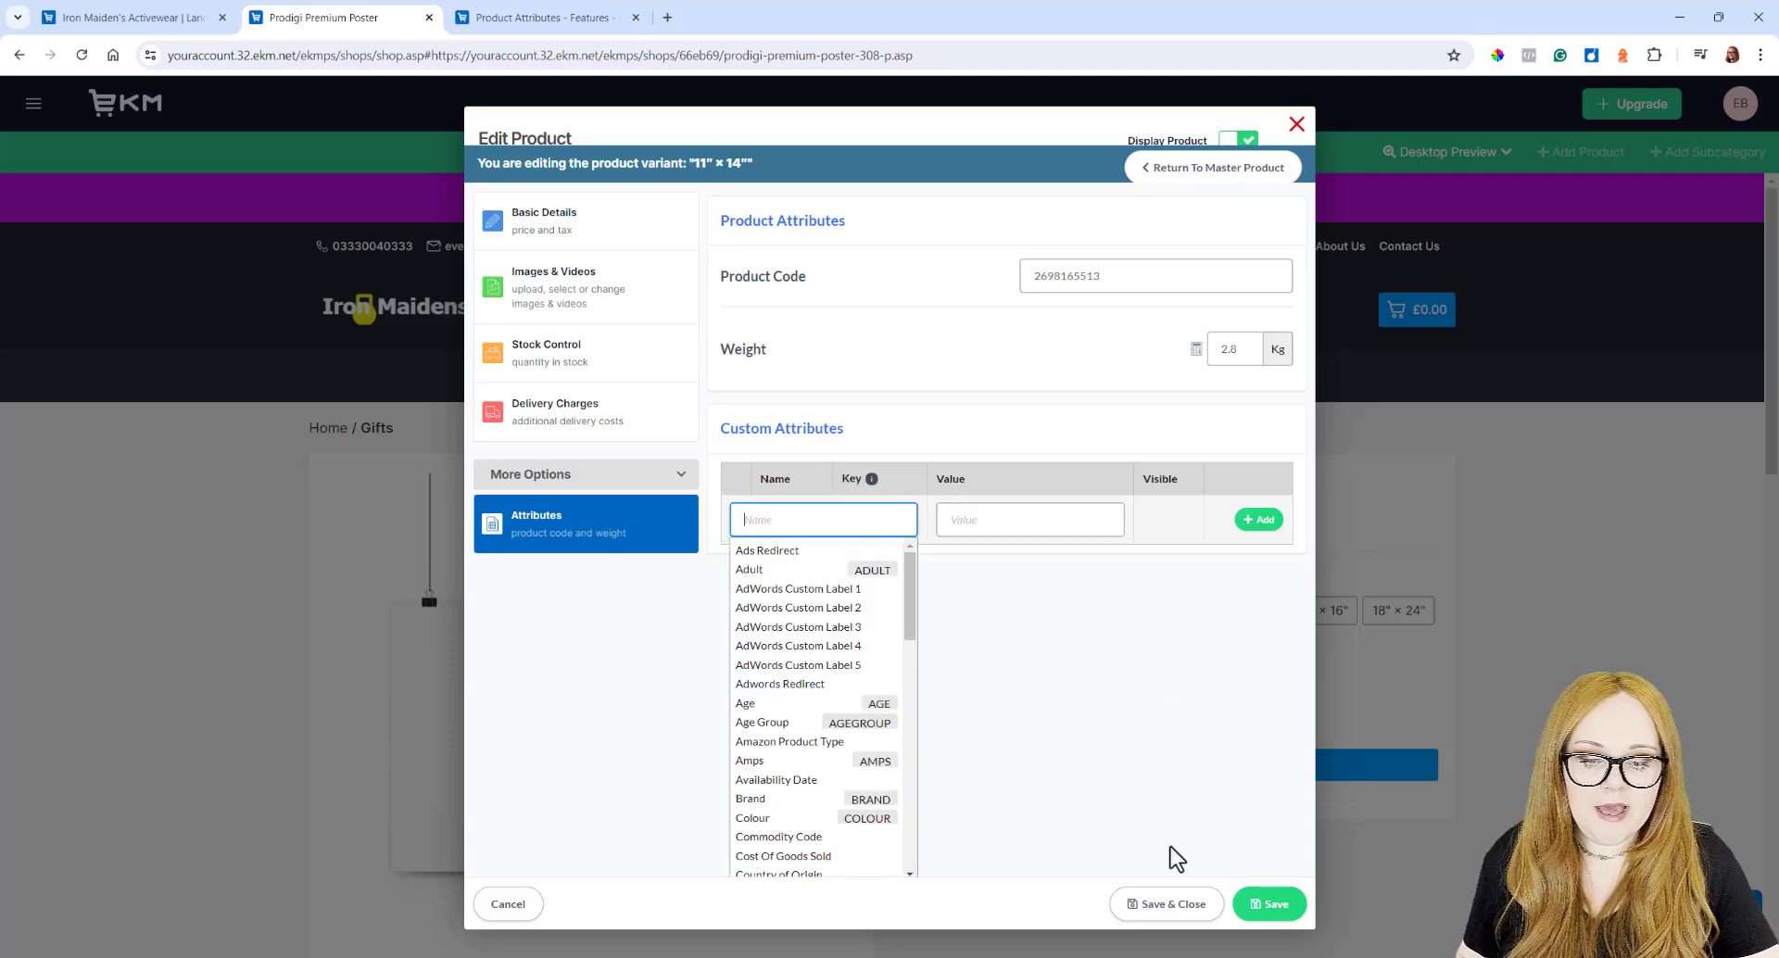
{"action": "left_click", "coordinate": [1157, 903]}
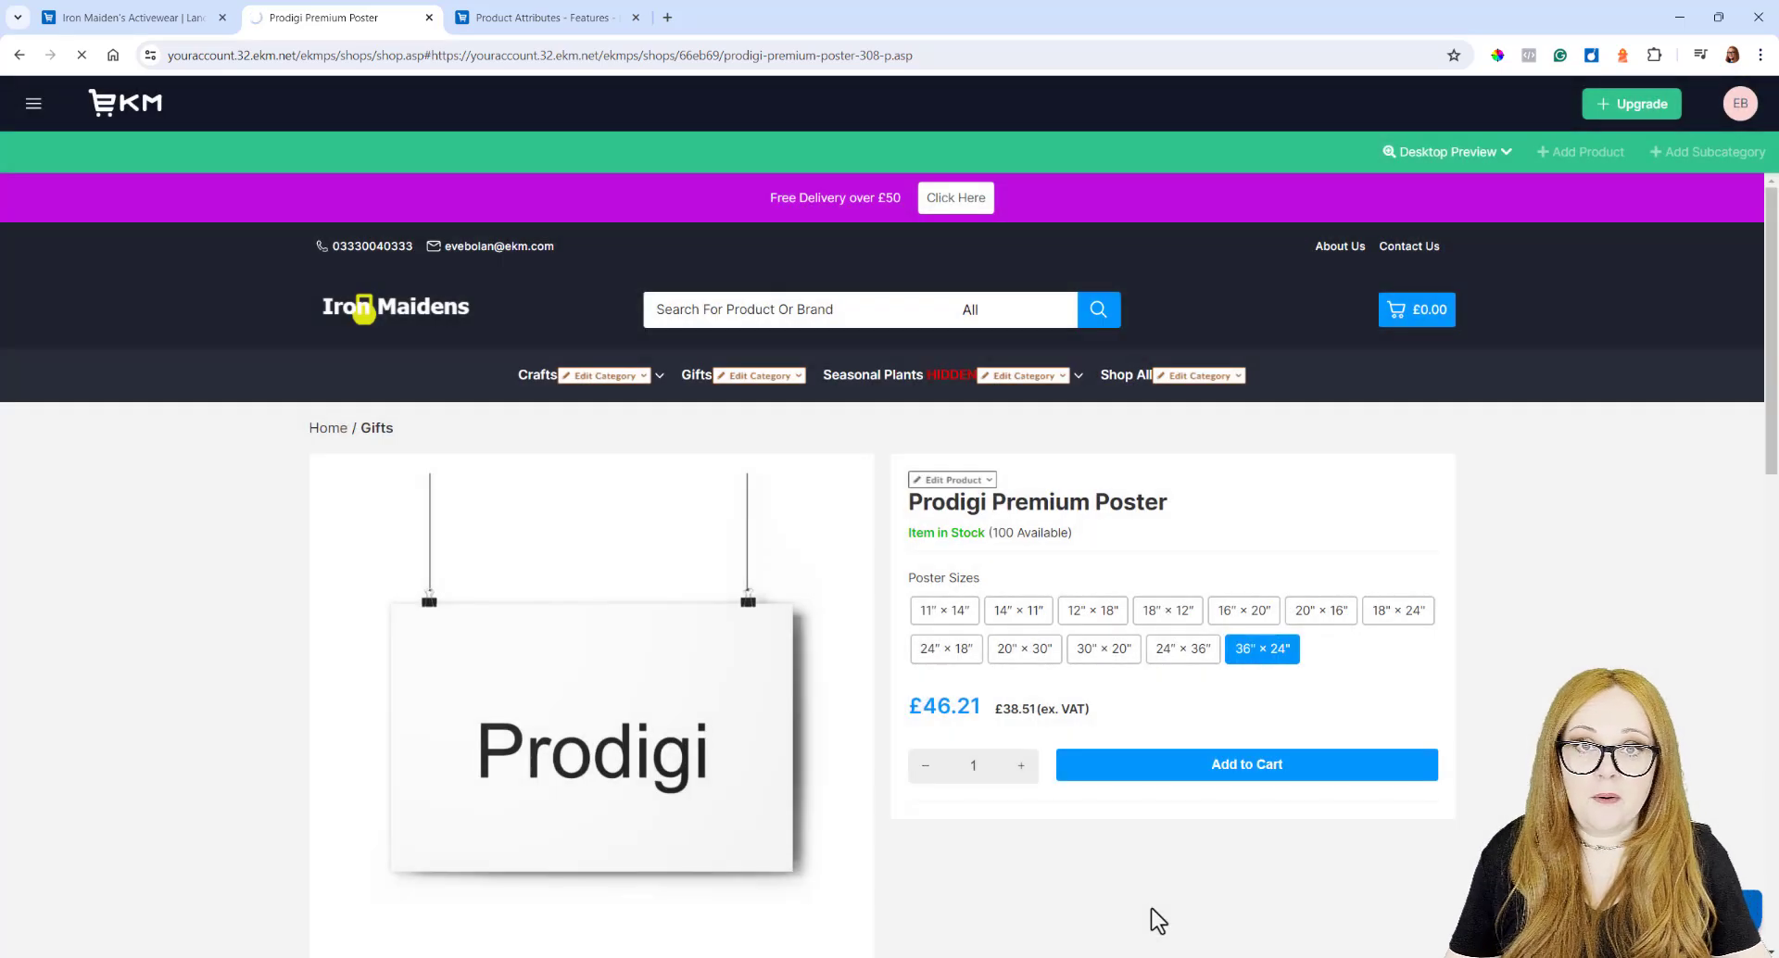